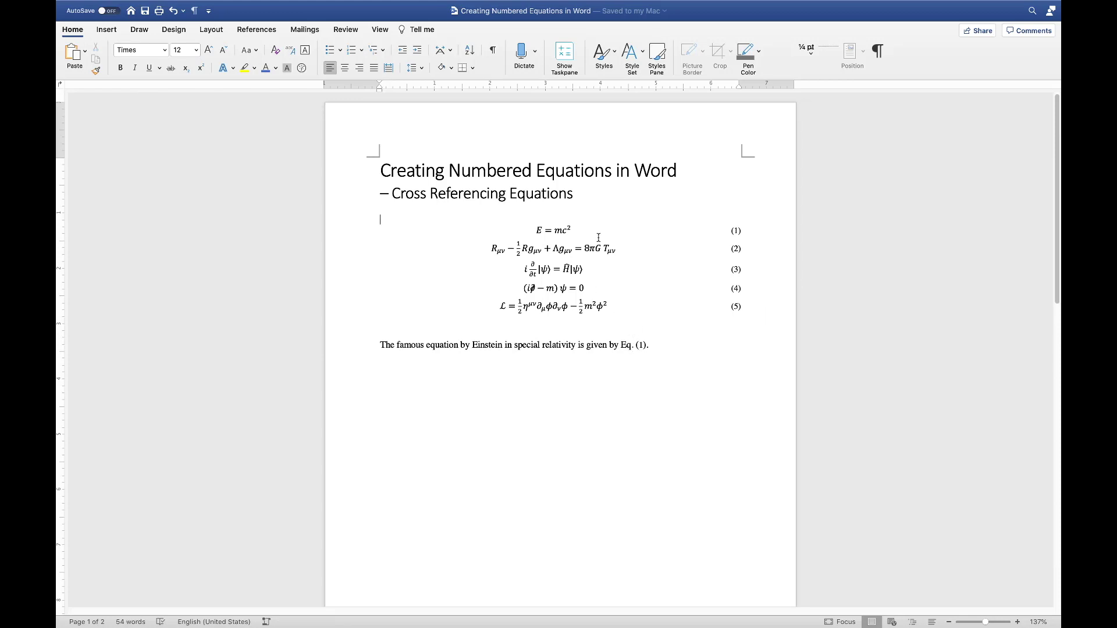
# Step: Paste seven blank numbered equations below the sentence about Einstein's famous equation
pyautogui.click(708, 347)
pyautogui.press('Return')
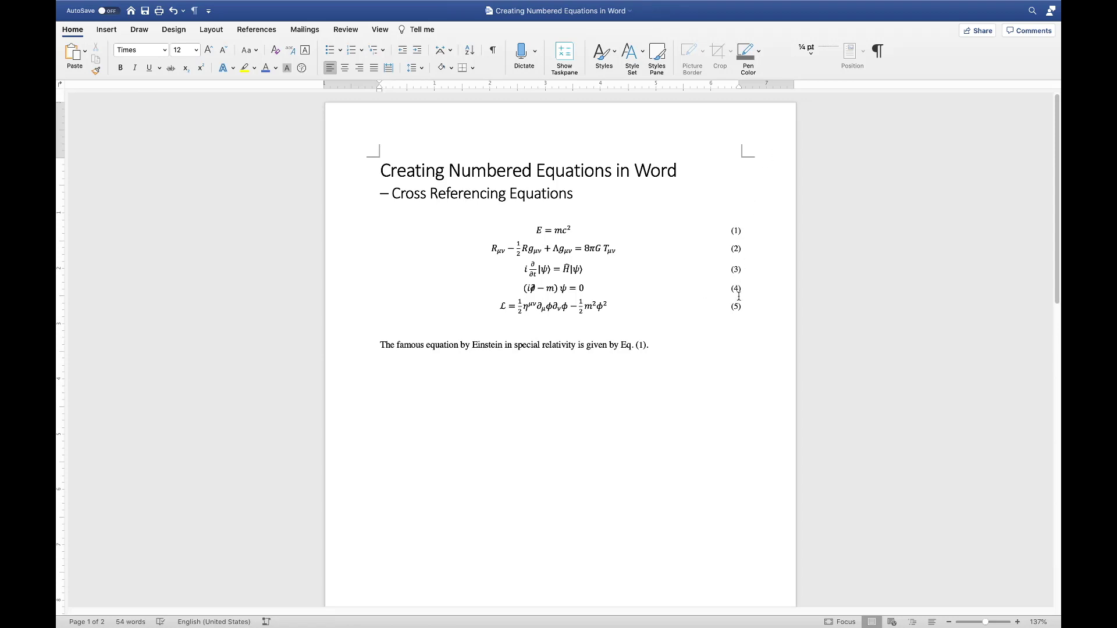
pyautogui.press('super+v')
pyautogui.press('super+v')
pyautogui.press('super+v')
pyautogui.press('super+v')
pyautogui.press('super+v')
pyautogui.press('super+v')
pyautogui.press('super+v')
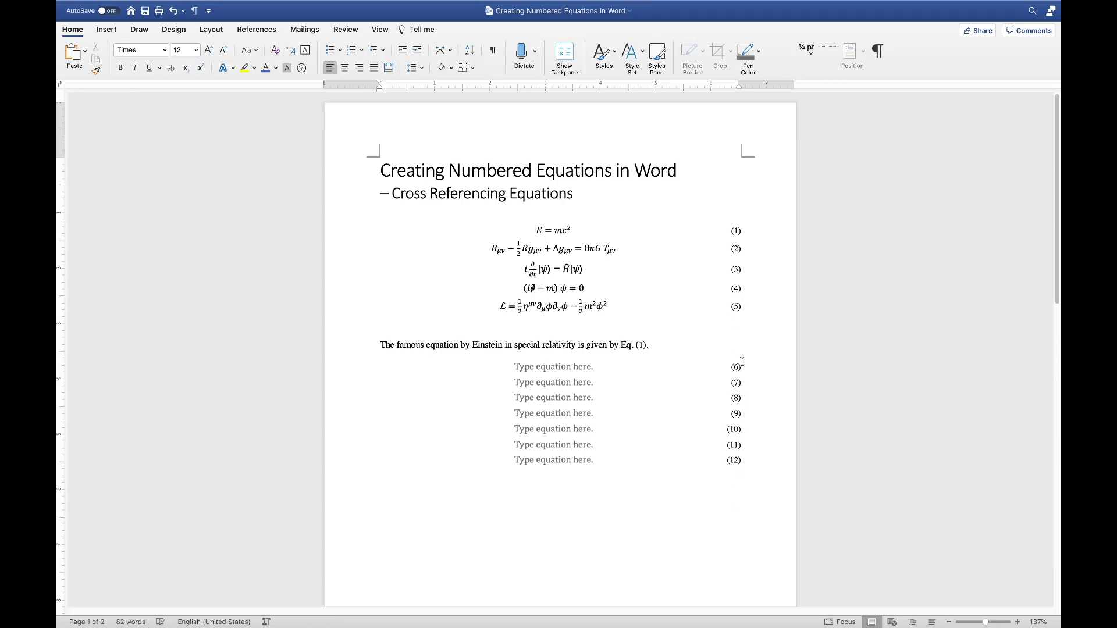
pyautogui.click(567, 368)
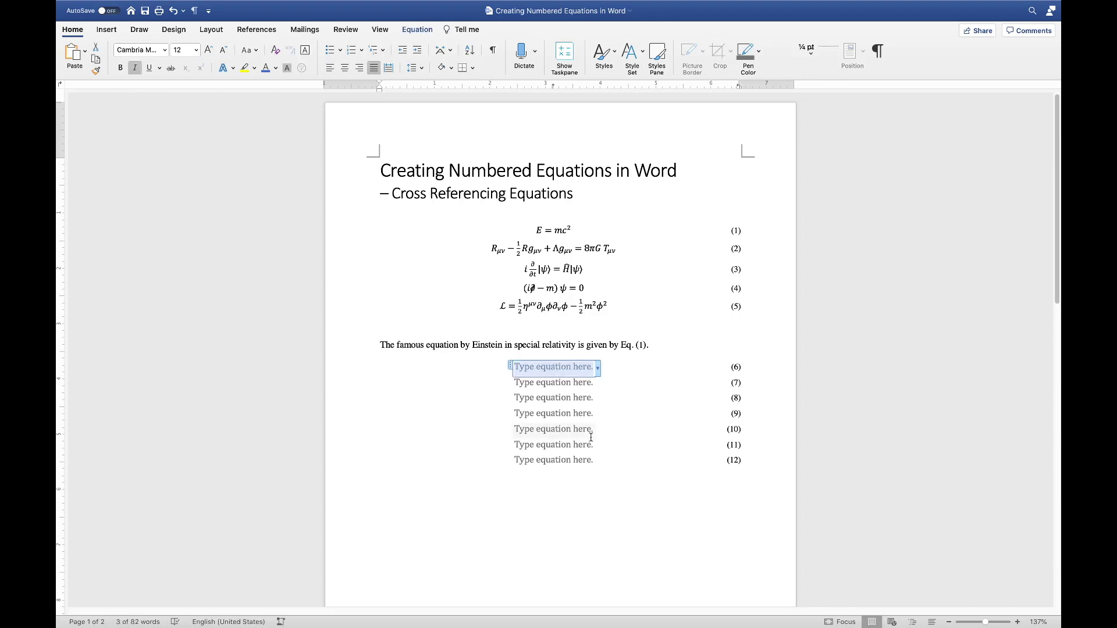
pyautogui.click(585, 526)
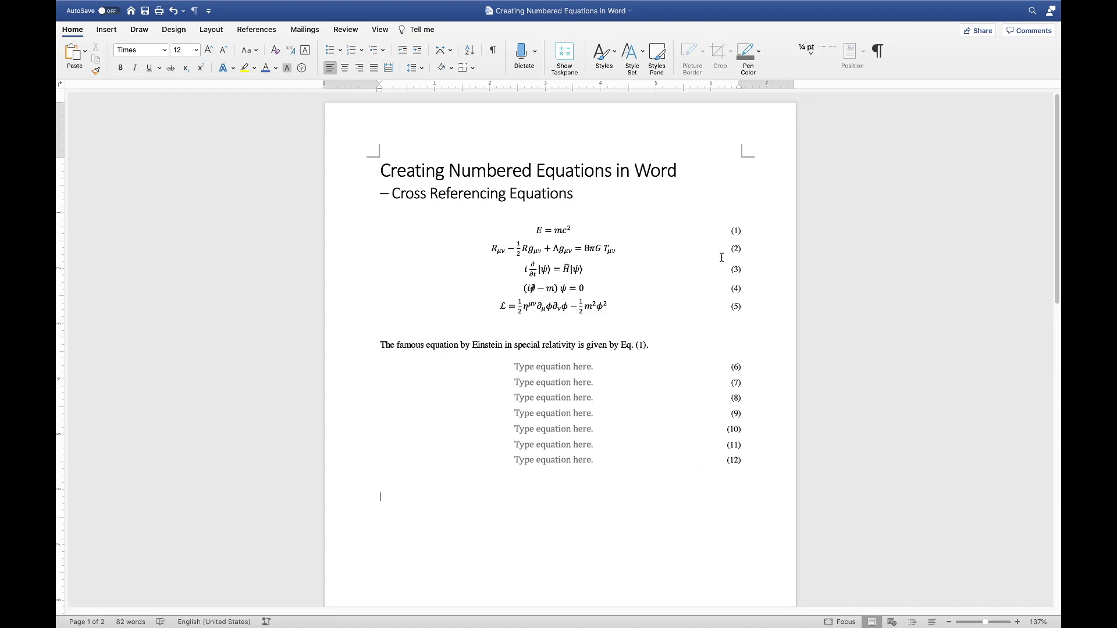
# Step: Reorder the numbered equations by moving (3) and (4) to the top, with (4) first, and (2) below the blank equations
pyautogui.click(349, 272)
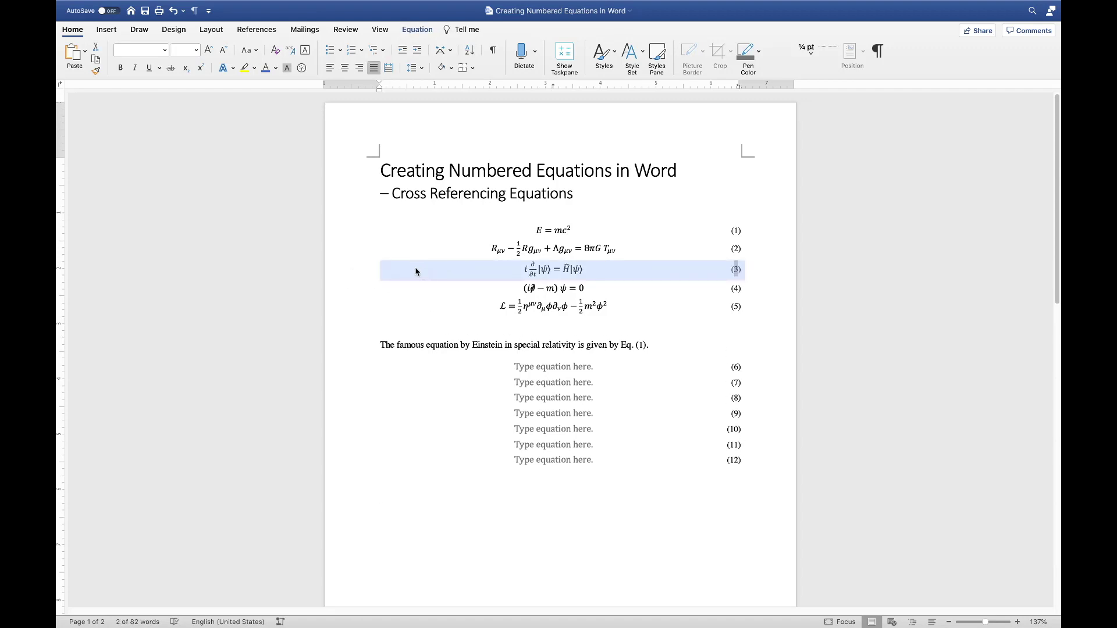
pyautogui.moveTo(406, 277); pyautogui.dragTo(411, 232)
pyautogui.click(356, 294)
pyautogui.moveTo(442, 286); pyautogui.dragTo(436, 246)
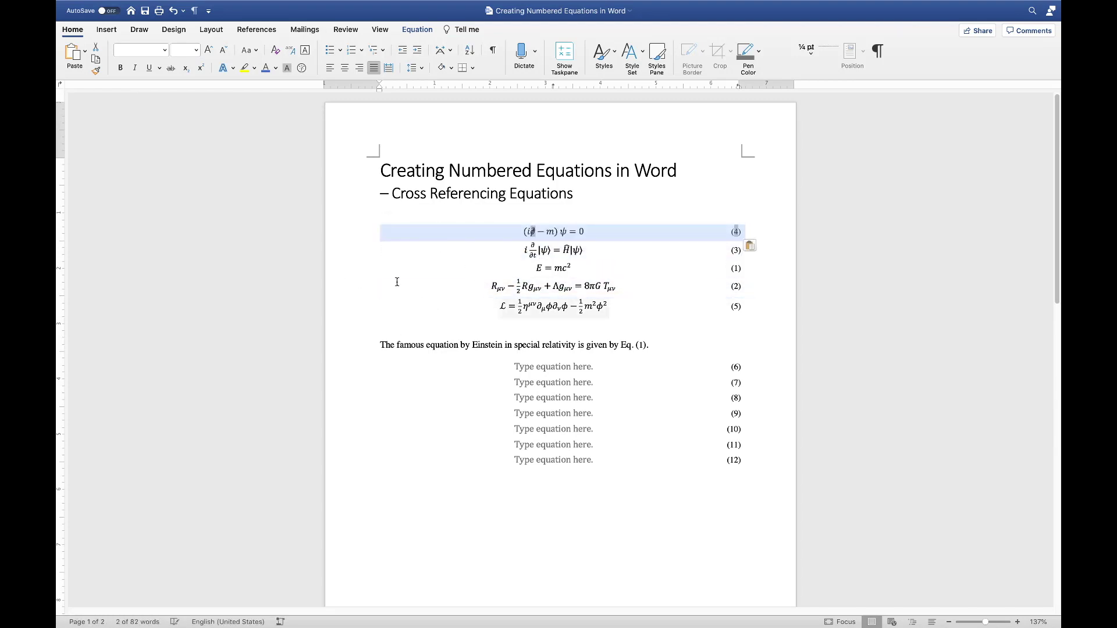
pyautogui.click(368, 291)
pyautogui.moveTo(405, 292); pyautogui.dragTo(463, 461)
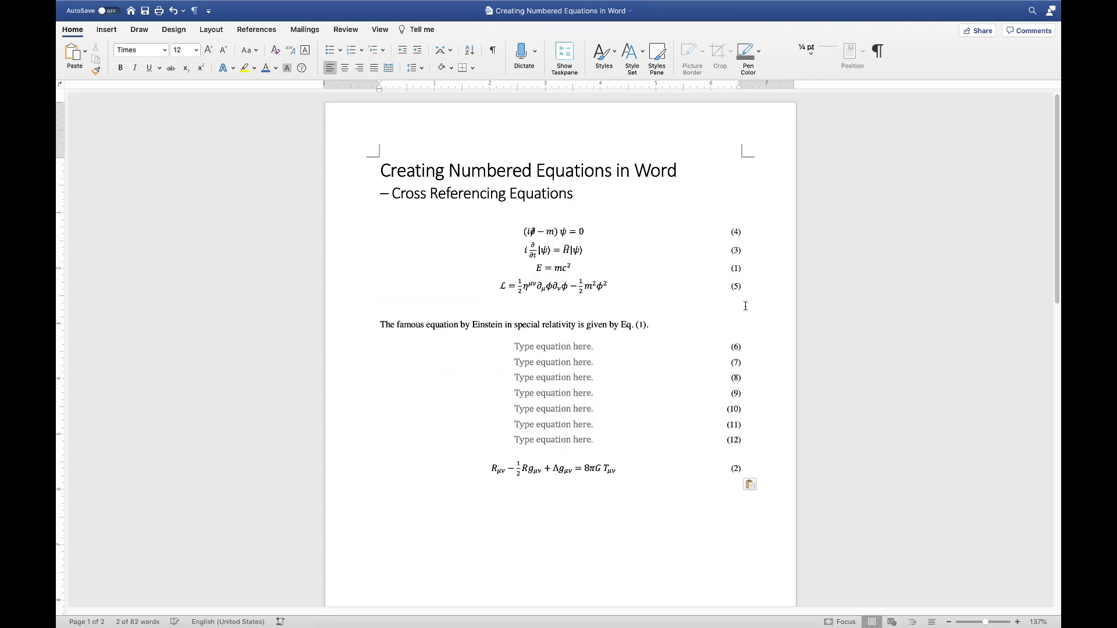
# Step: Update all fields in the document to renumber the equations and refresh the reference in the sentence
pyautogui.press('super+a')
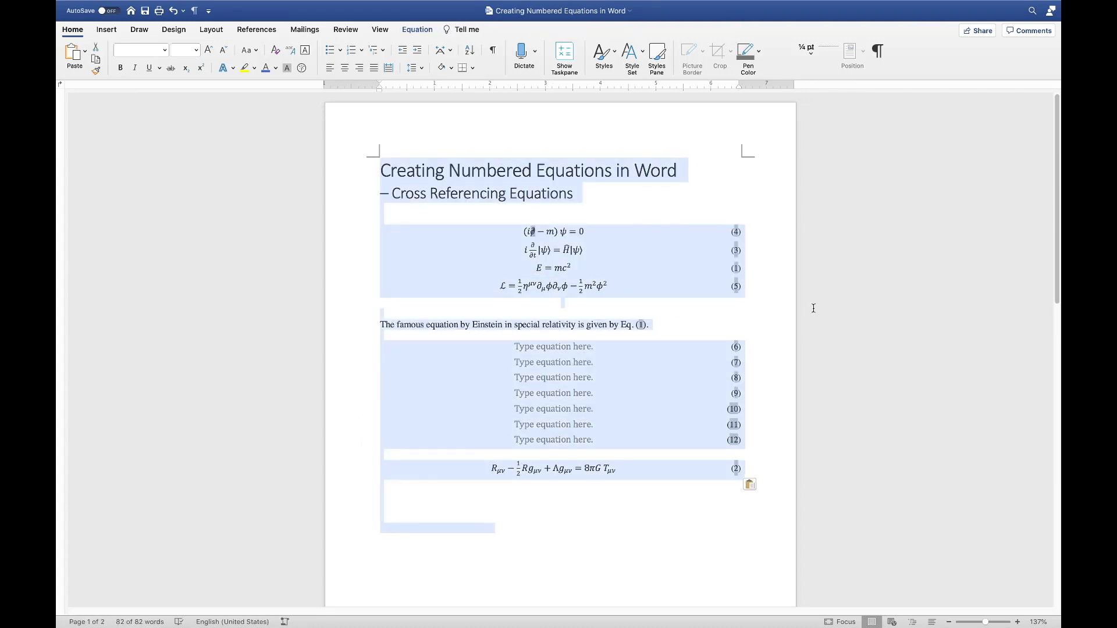
pyautogui.press('F9')
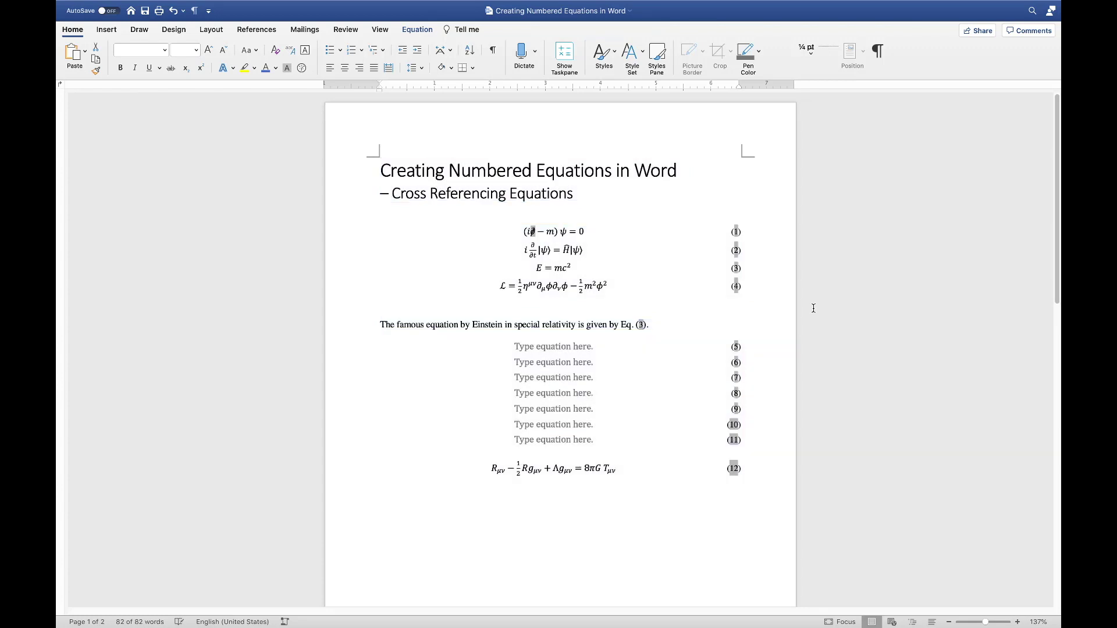
pyautogui.click(762, 206)
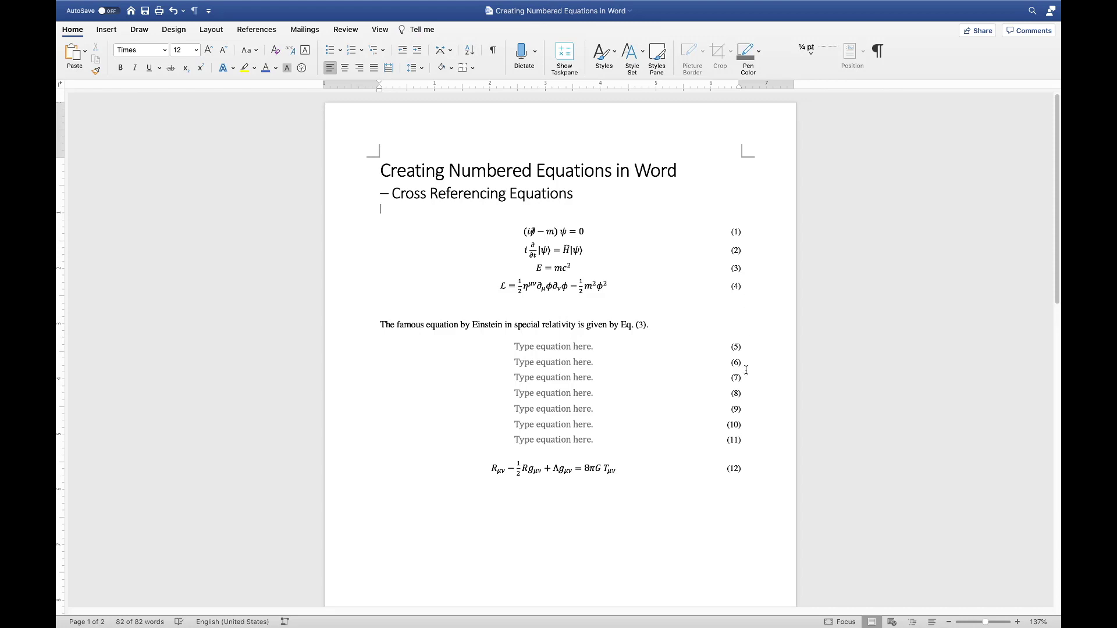
# Step: Compare the number beside E = mc² with the equation reference in the sentence below
pyautogui.click(574, 271)
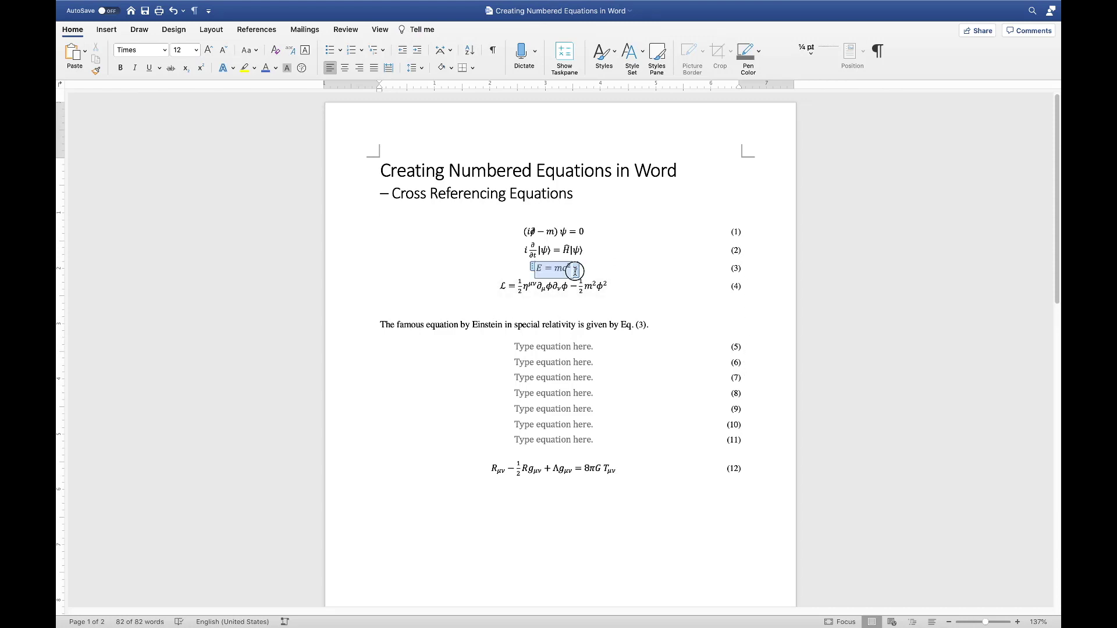
pyautogui.moveTo(391, 324); pyautogui.dragTo(660, 327)
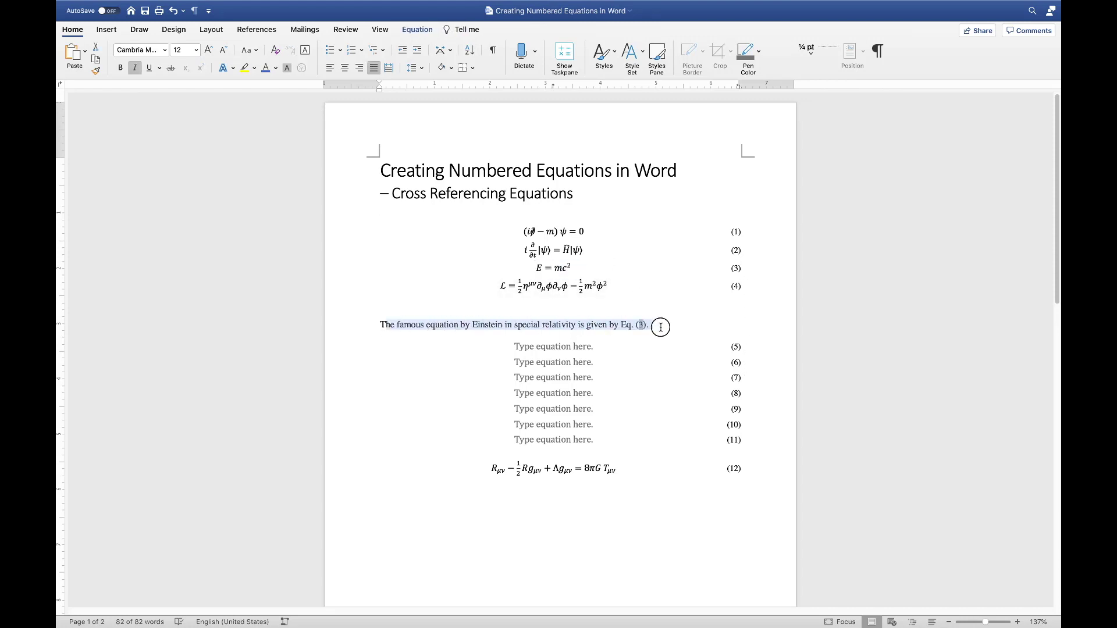
pyautogui.click(660, 327)
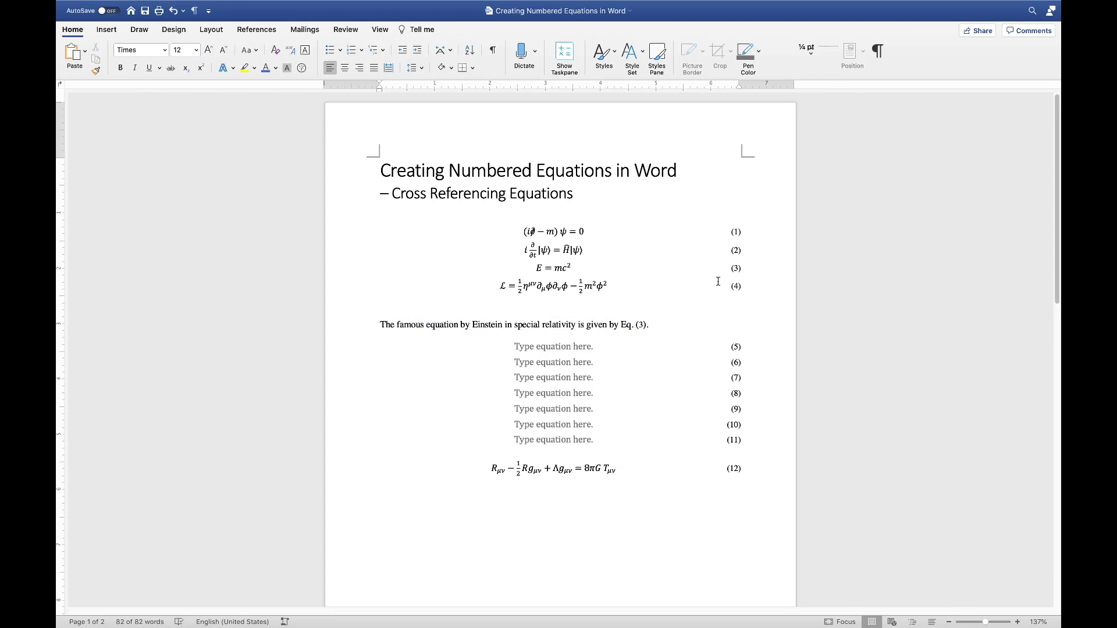
pyautogui.click(669, 324)
pyautogui.click(670, 311)
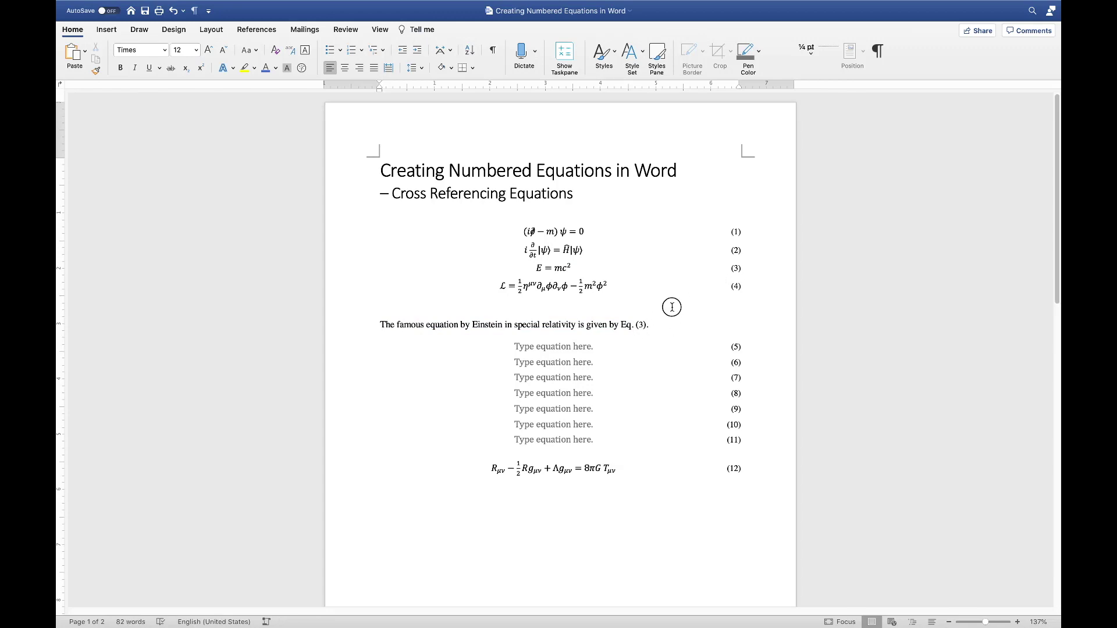
pyautogui.click(694, 324)
pyautogui.click(738, 409)
pyautogui.click(750, 266)
pyautogui.click(663, 508)
# Step: Read the Two Steps list on the second page about labelling and referencing equations
pyautogui.scroll(-10, 663, 508)
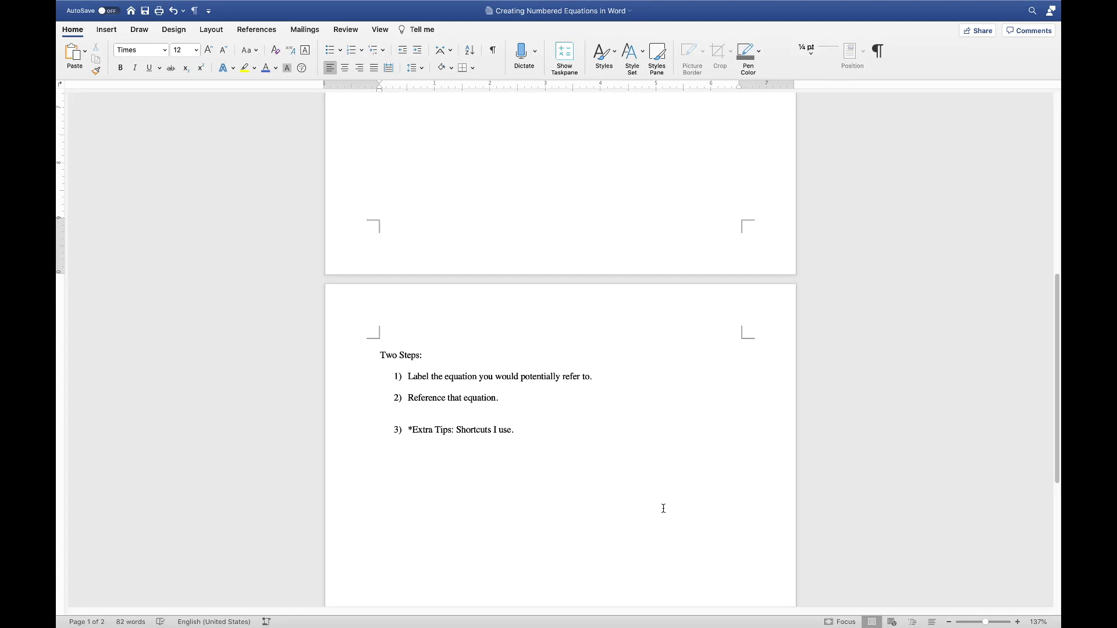
pyautogui.tripleClick(628, 379)
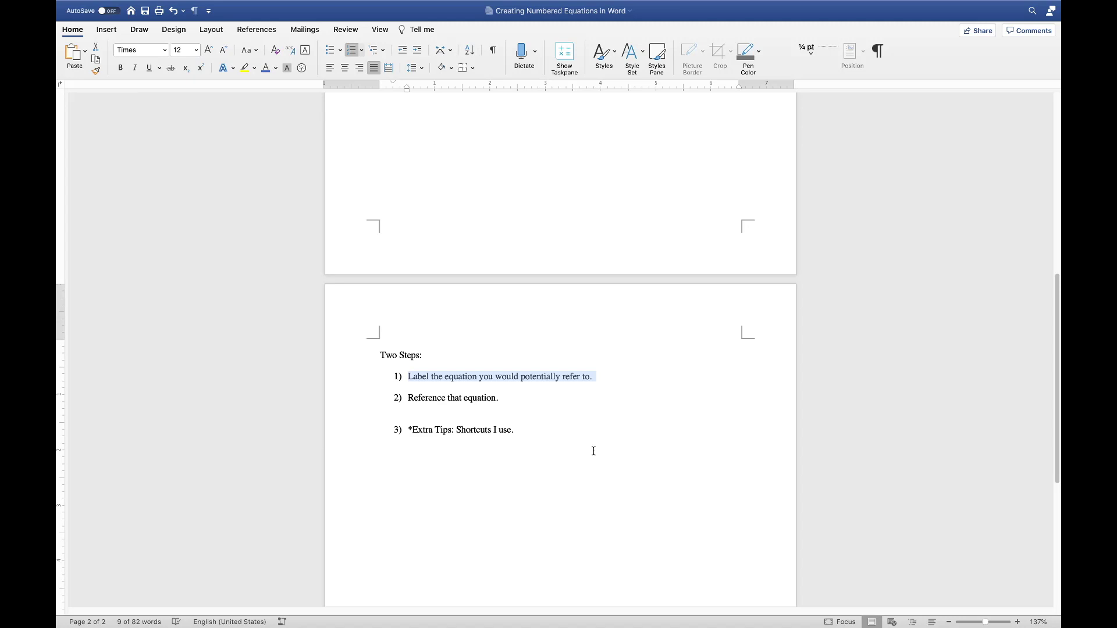
pyautogui.tripleClick(505, 397)
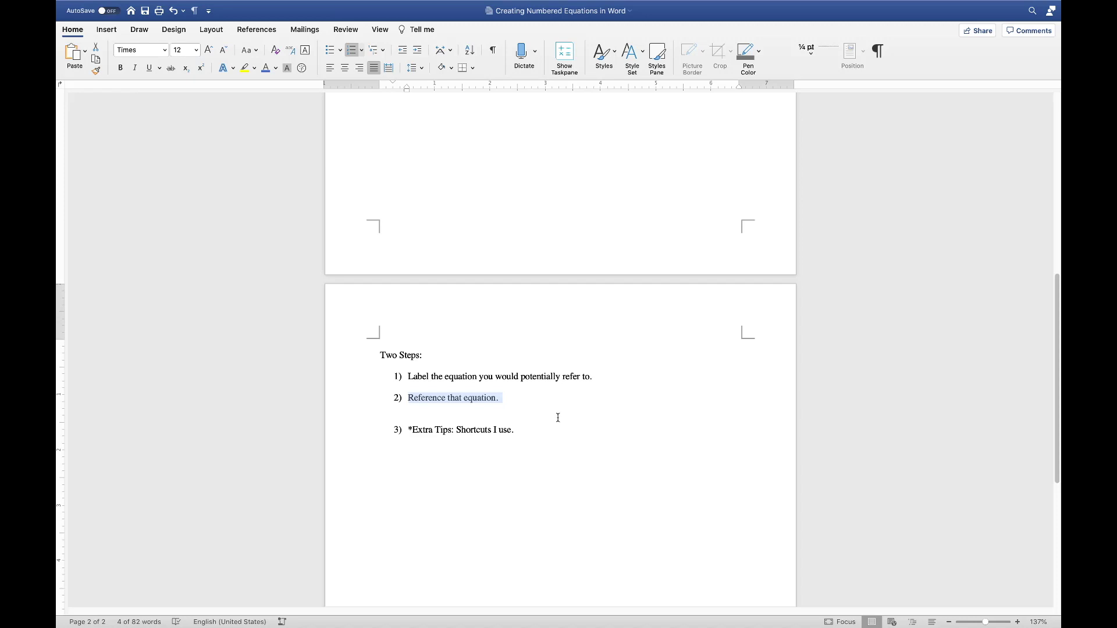
pyautogui.click(568, 430)
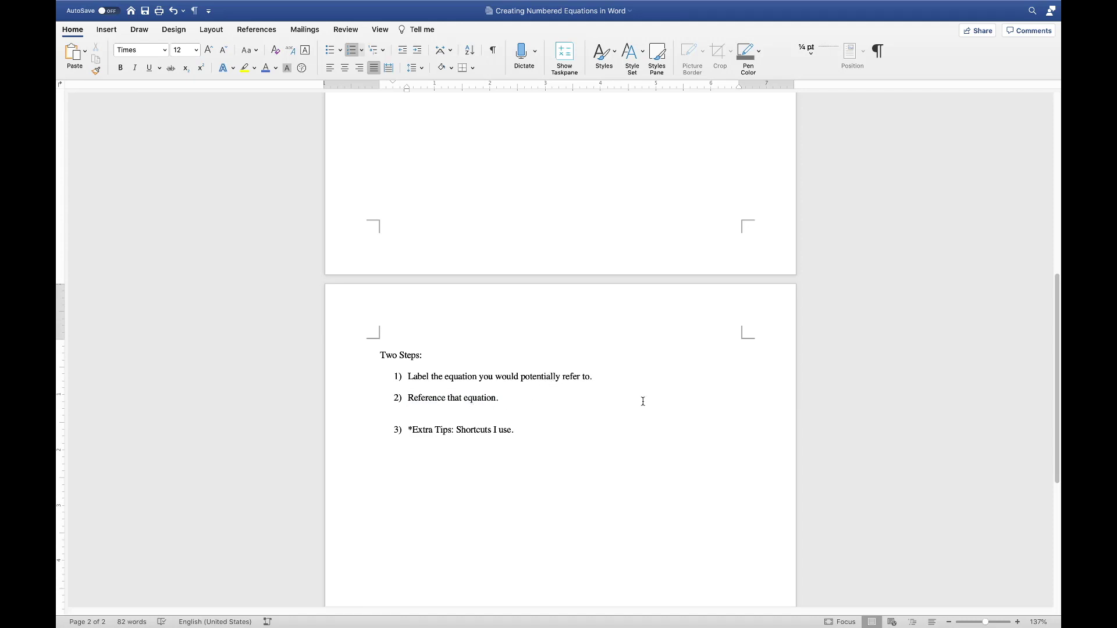
pyautogui.scroll(15, 601, 408)
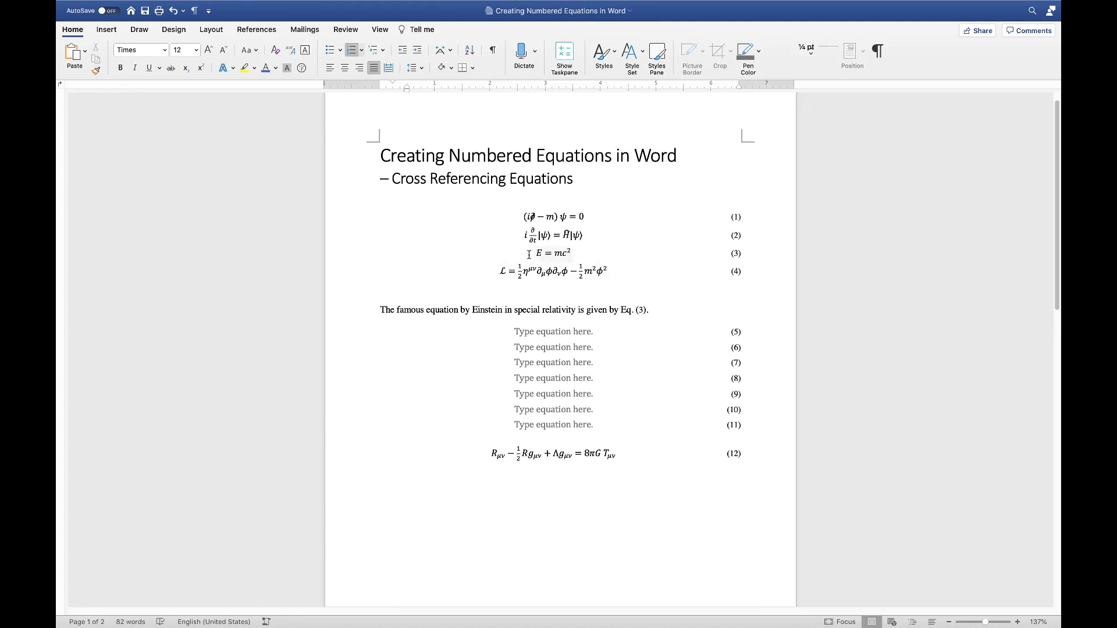
# Step: Select the number beside E = mc² and start a bookmark for it with the name eq1_Emc
pyautogui.click(639, 309)
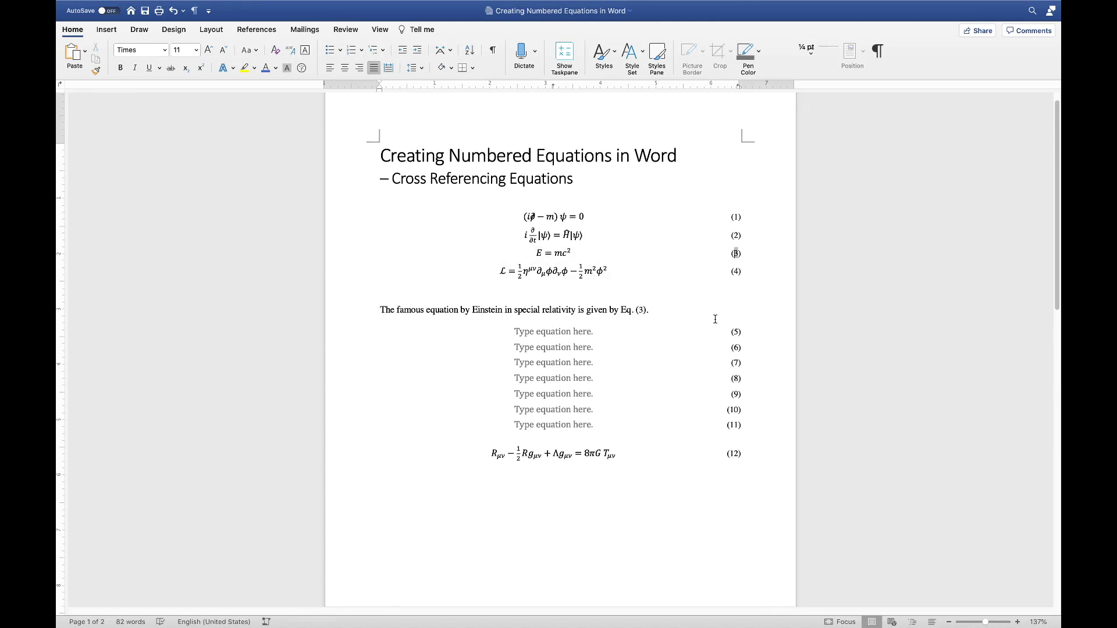
pyautogui.click(743, 255)
pyautogui.click(755, 238)
pyautogui.press('Down')
pyautogui.press('Up')
pyautogui.press('Up')
pyautogui.press('Down')
pyautogui.press('Down')
pyautogui.click(203, 6)
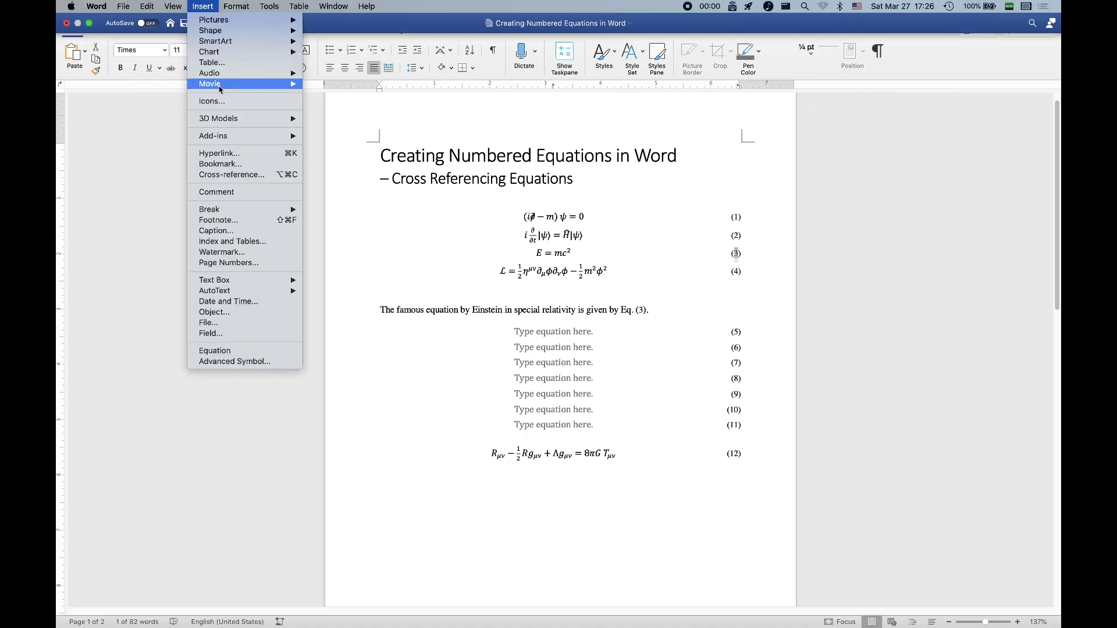
pyautogui.click(221, 164)
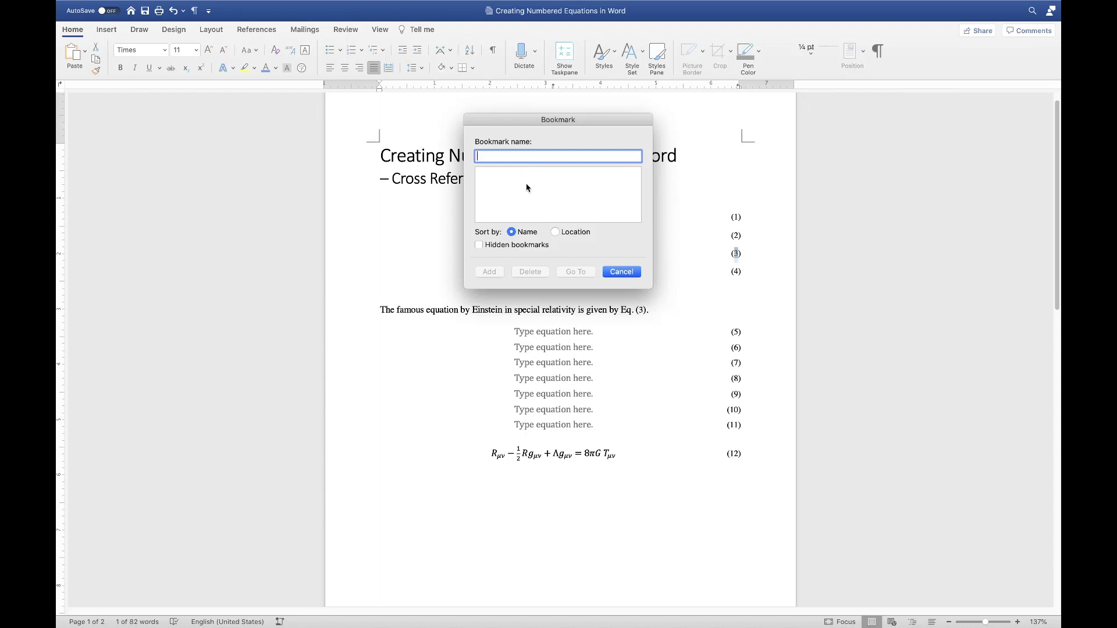
pyautogui.write('eq1')
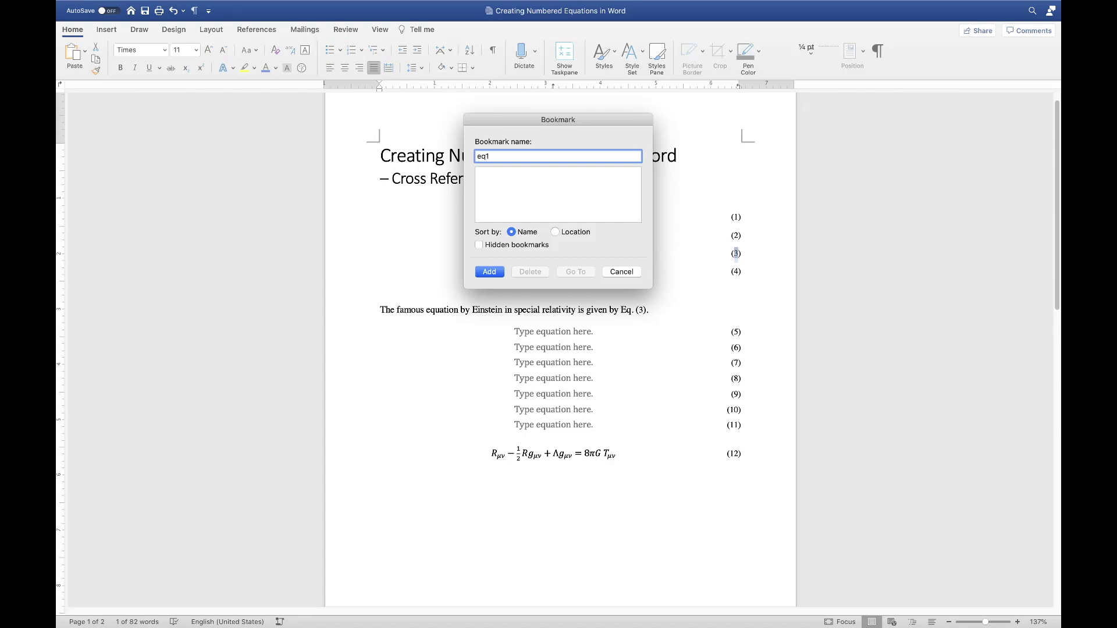
pyautogui.write('_Emc')
# Step: Try adding the symbols = and ^ to the bookmark name
pyautogui.click(496, 154)
pyautogui.write('=')
pyautogui.press('Right')
pyautogui.press('Right')
pyautogui.write('^')
pyautogui.press('BackSpace')
pyautogui.press('BackSpace')
# Step: Change the bookmark name to eq3_Emc2 and add the bookmark to the equation number
pyautogui.press('Left')
pyautogui.press('Left')
pyautogui.press('BackSpace')
pyautogui.write('3')
pyautogui.click(488, 156)
pyautogui.press('BackSpace')
pyautogui.write('3')
pyautogui.write('=')
pyautogui.press('Escape')
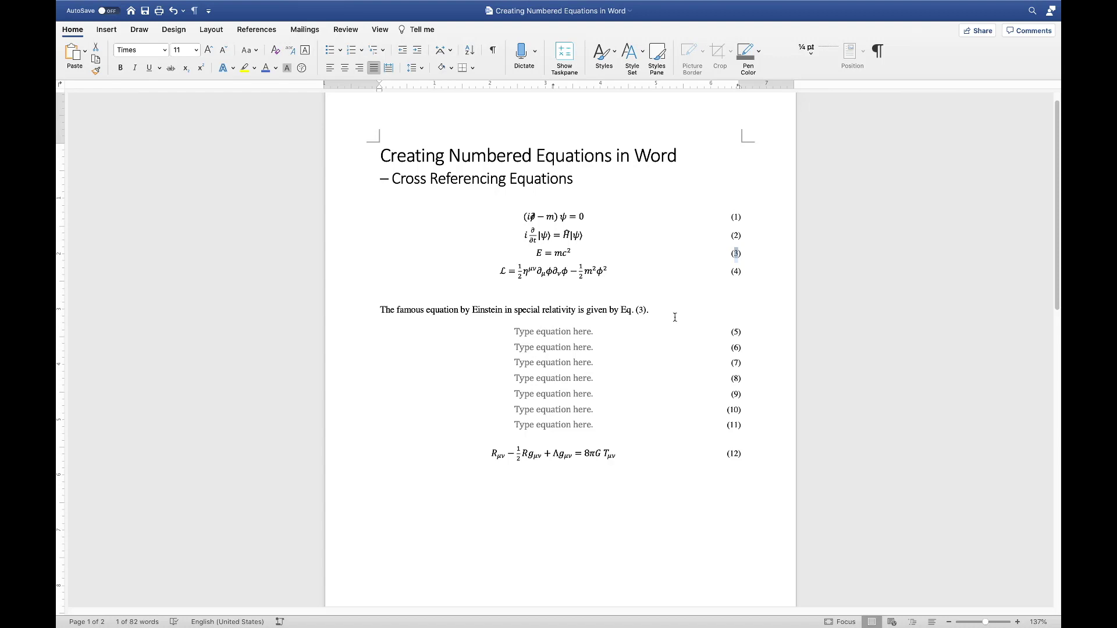
# Step: Check the document's bookmark list for eq3_Emc2 and close it without changes
pyautogui.click(203, 6)
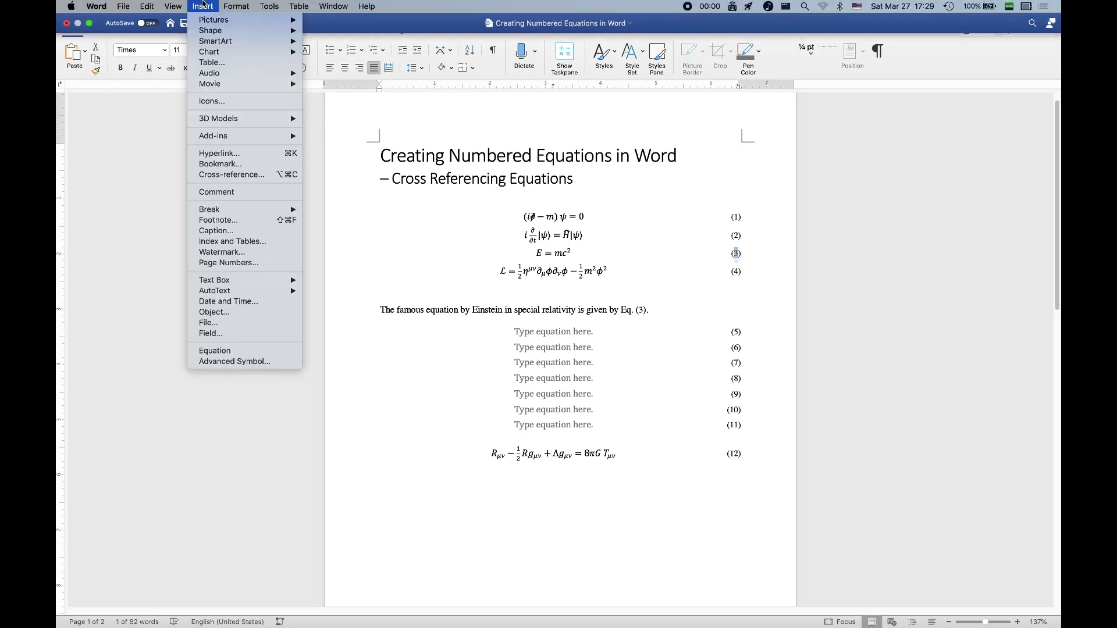
pyautogui.click(221, 163)
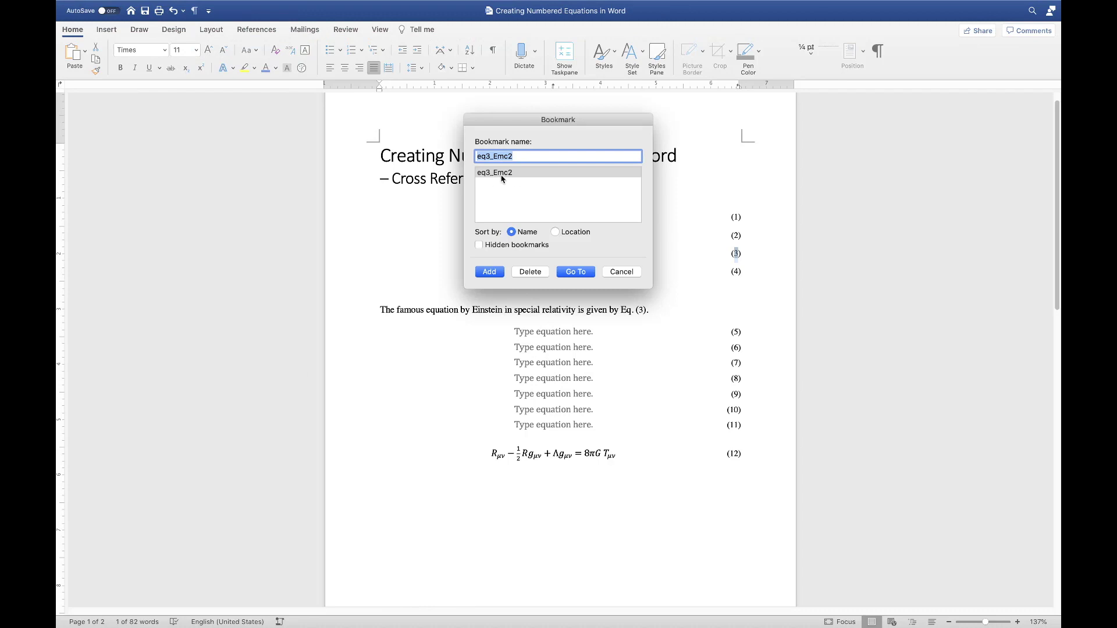
pyautogui.click(632, 272)
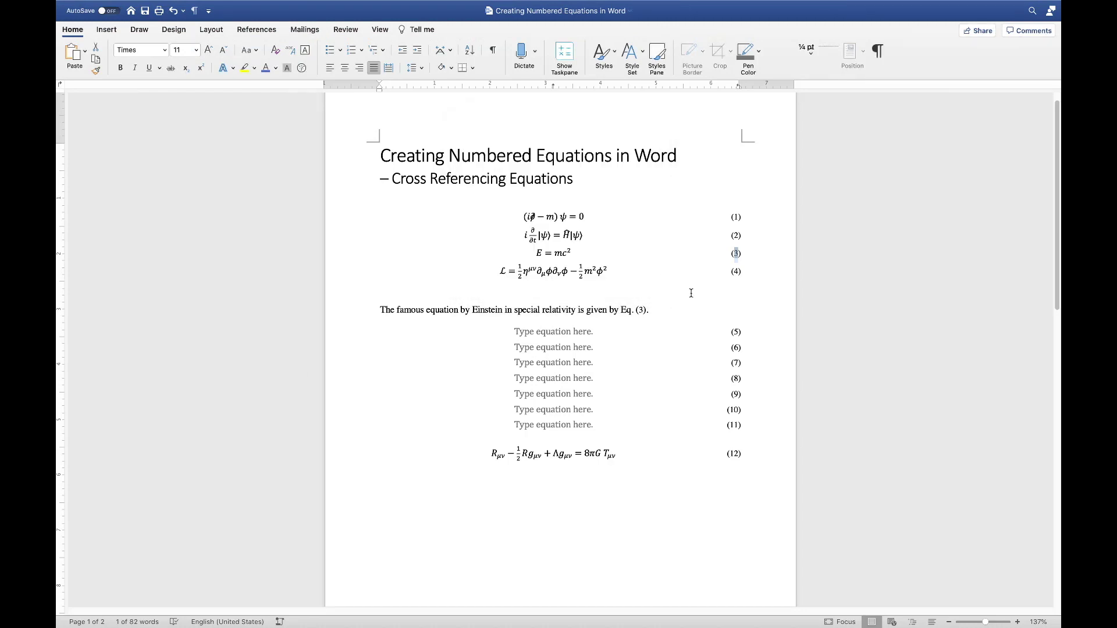
# Step: Delete the typed number from Eq. (3) in the Einstein sentence and start a cross-reference of type Bookmark between the parentheses
pyautogui.click(657, 313)
pyautogui.press('BackSpace')
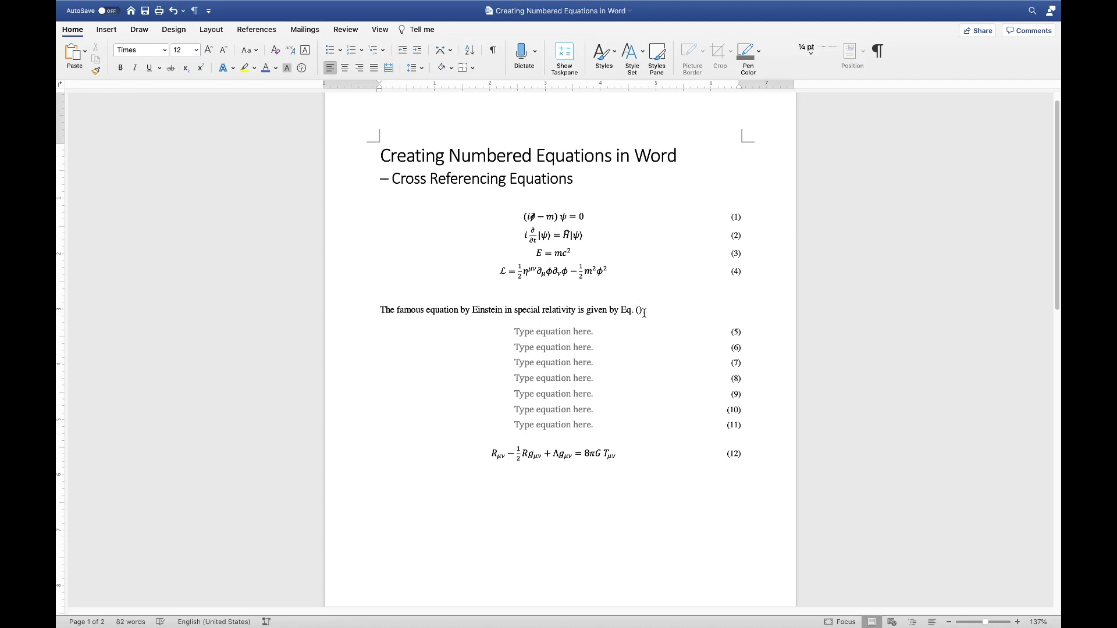
pyautogui.moveTo(208, 5)
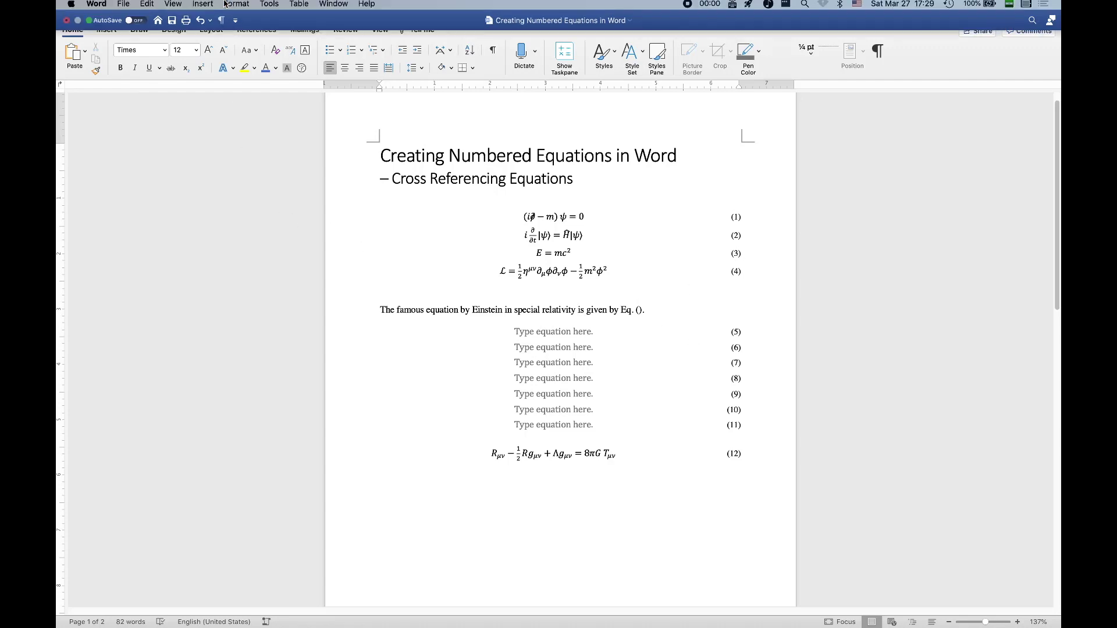
pyautogui.click(208, 5)
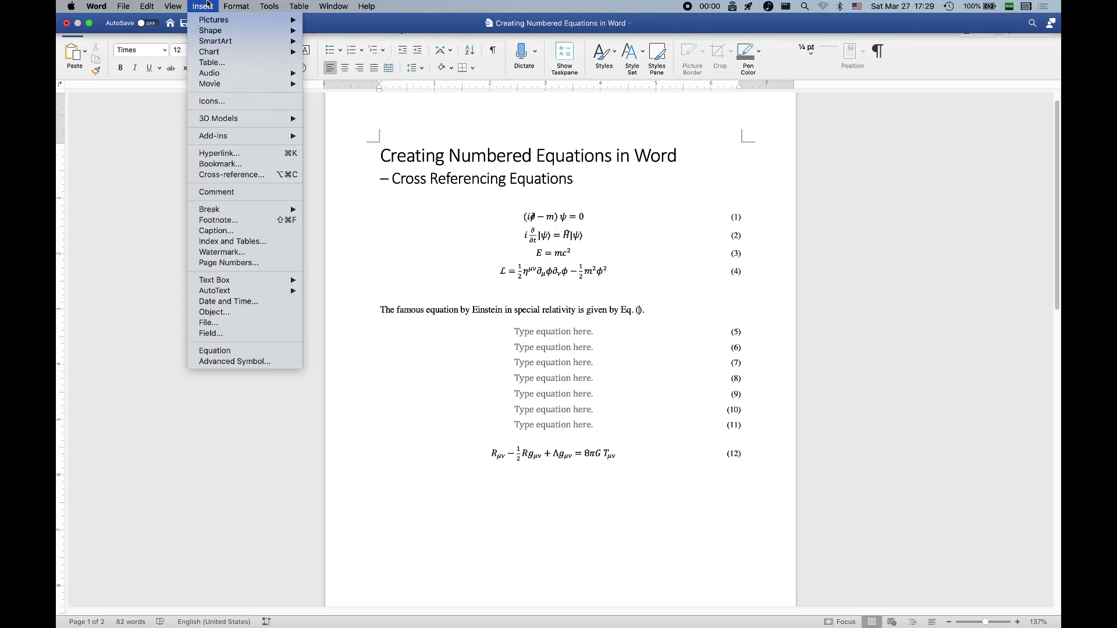
pyautogui.click(232, 176)
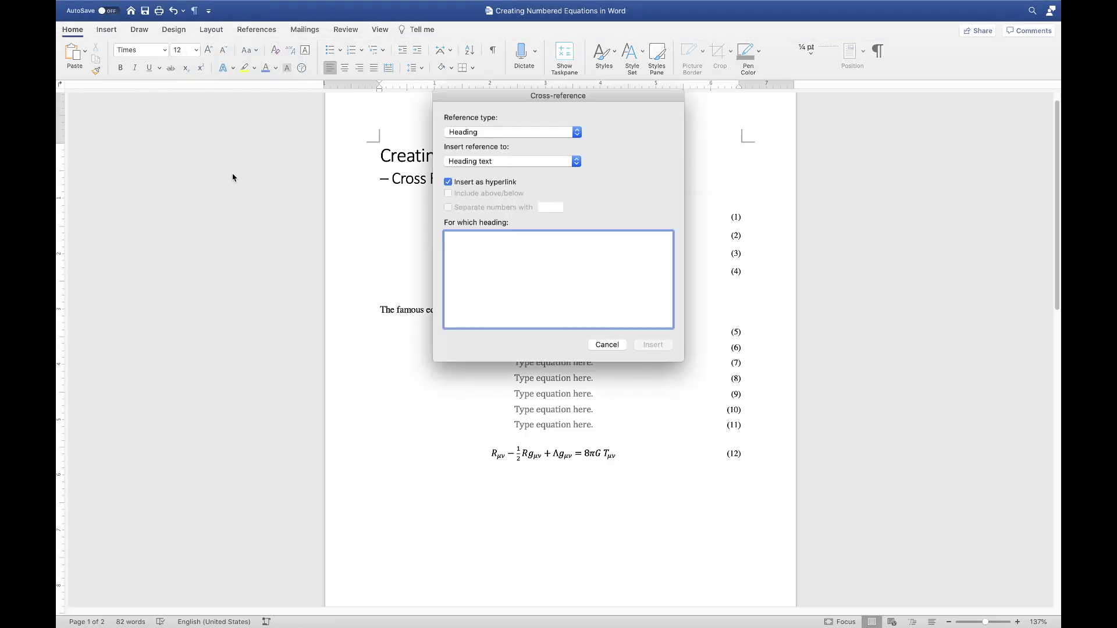
pyautogui.click(541, 132)
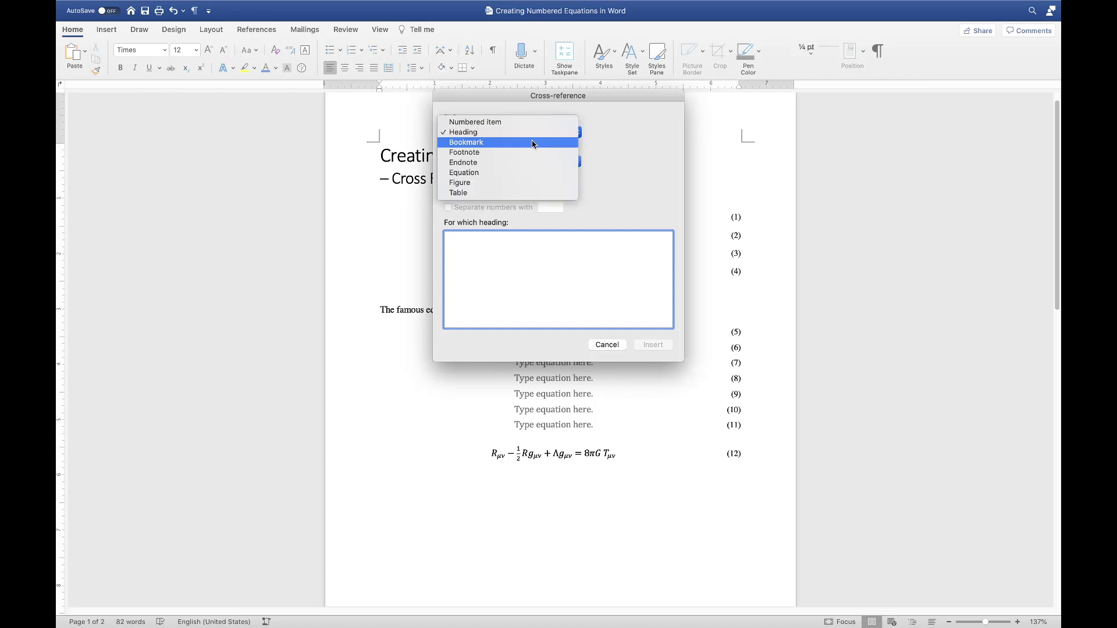
pyautogui.click(532, 143)
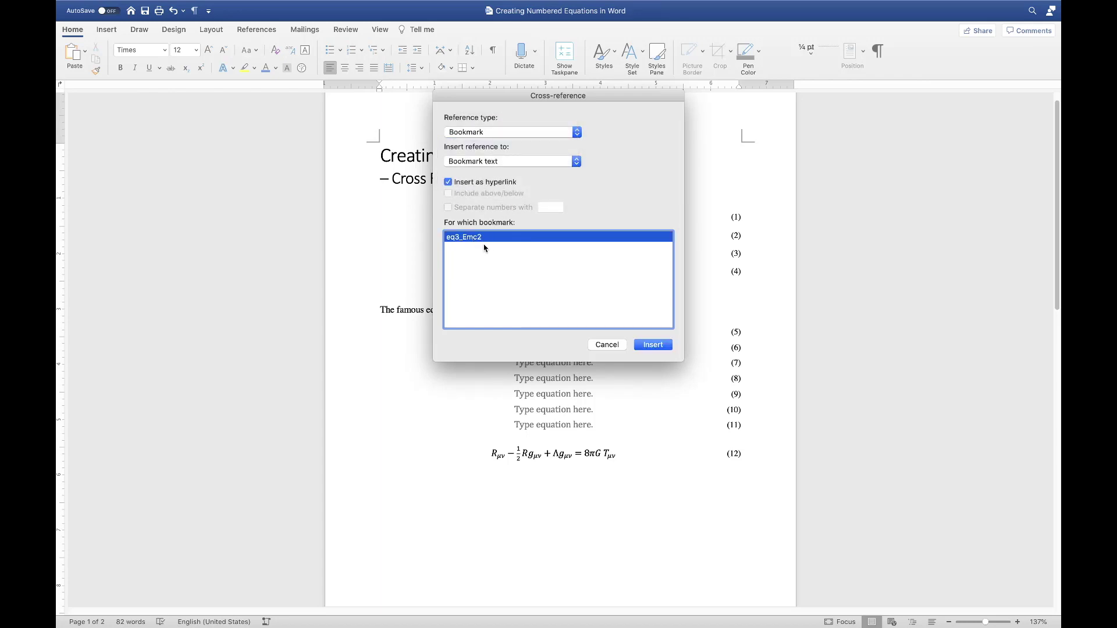
# Step: Try Page number as the reference content, restore Bookmark text, and toggle the hyperlink option off and on
pyautogui.click(504, 164)
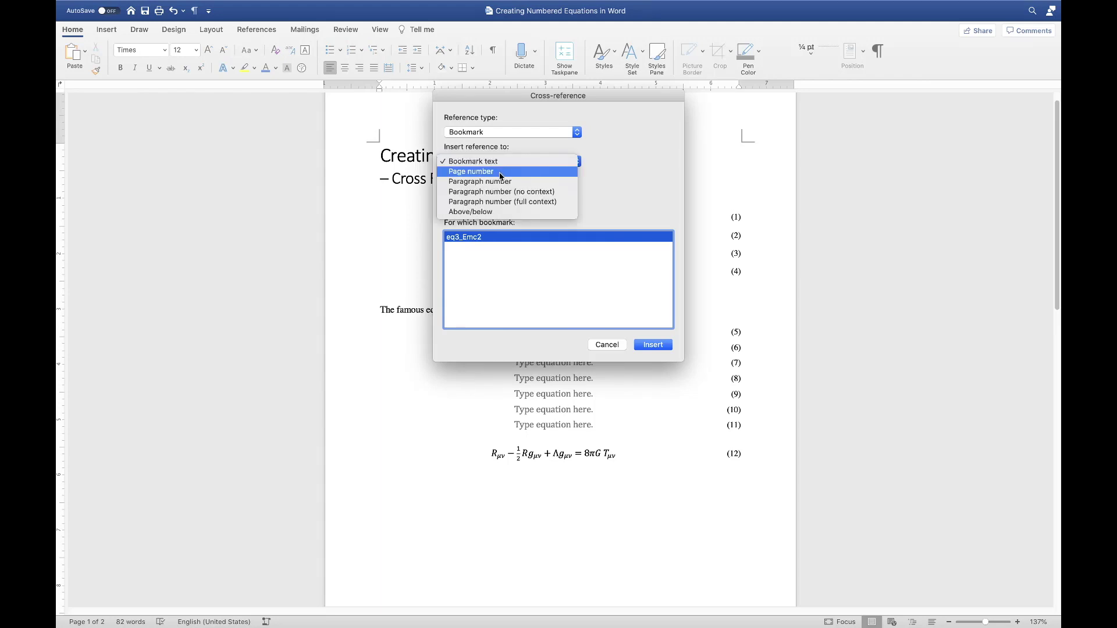
pyautogui.click(499, 173)
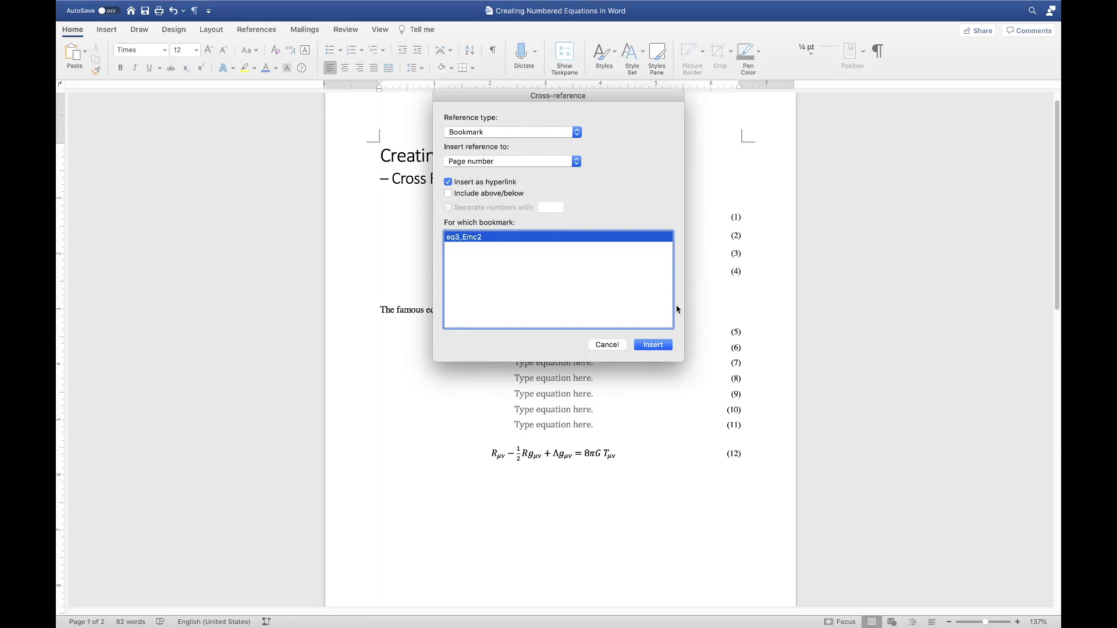
pyautogui.click(520, 162)
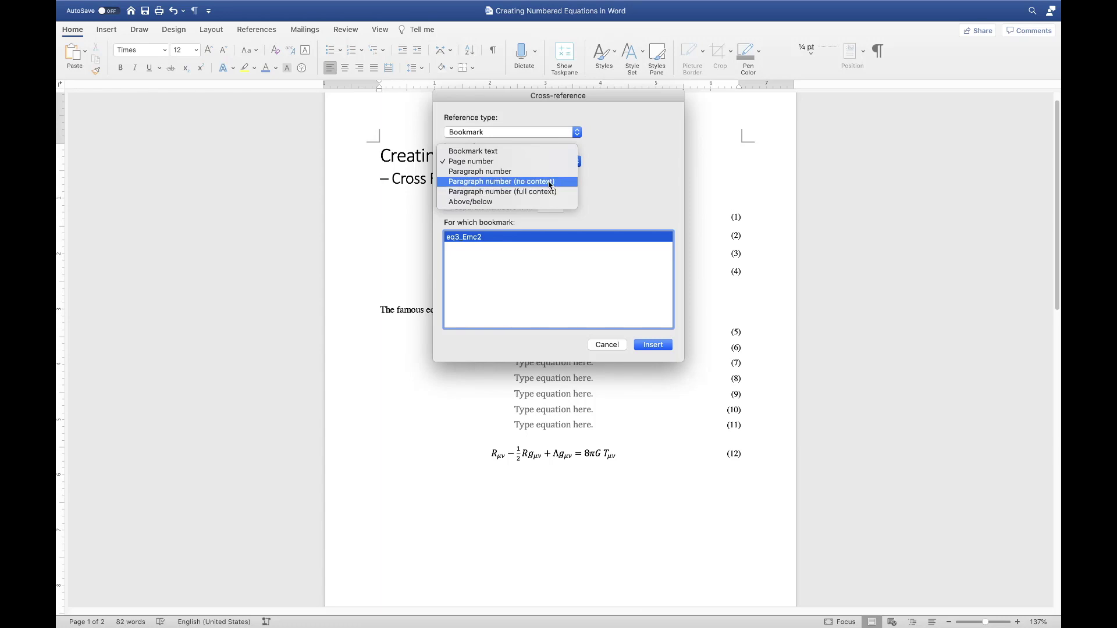
pyautogui.click(533, 153)
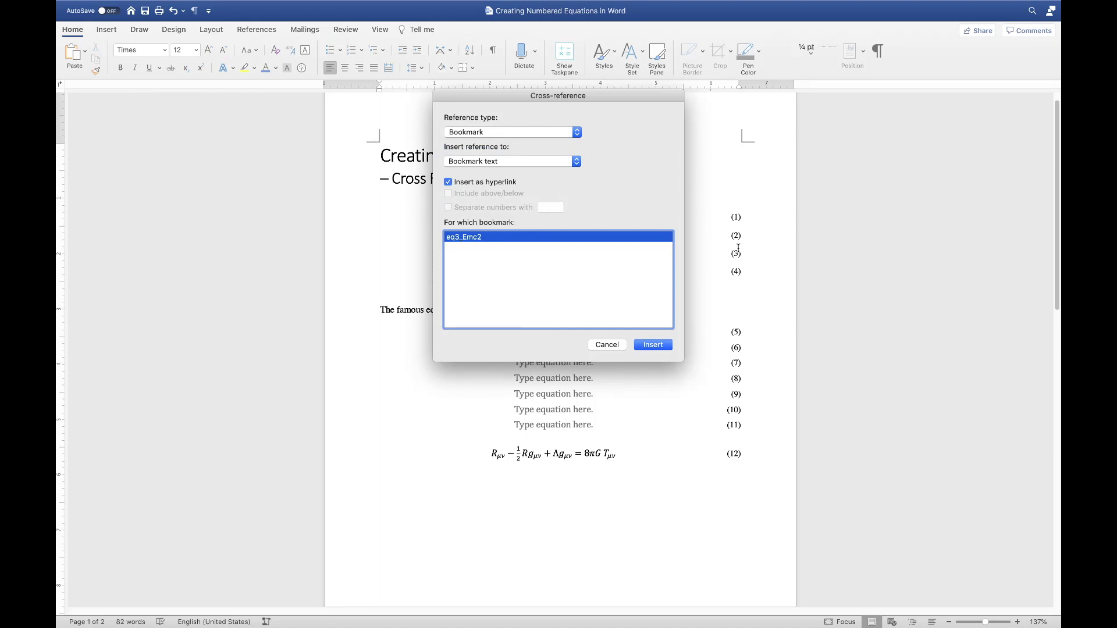
pyautogui.click(460, 184)
pyautogui.click(460, 185)
# Step: Insert the text of bookmark eq3_Emc2 as a hyperlinked reference, repeat the insertion, and close the cross-reference dialog
pyautogui.click(664, 345)
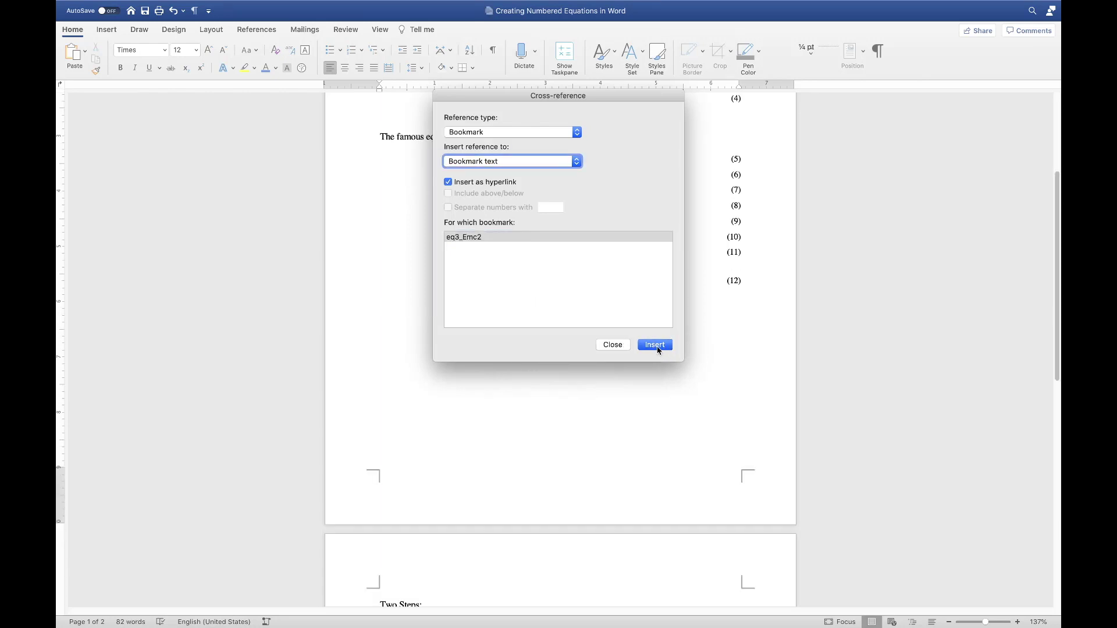
pyautogui.moveTo(625, 100); pyautogui.dragTo(941, 135)
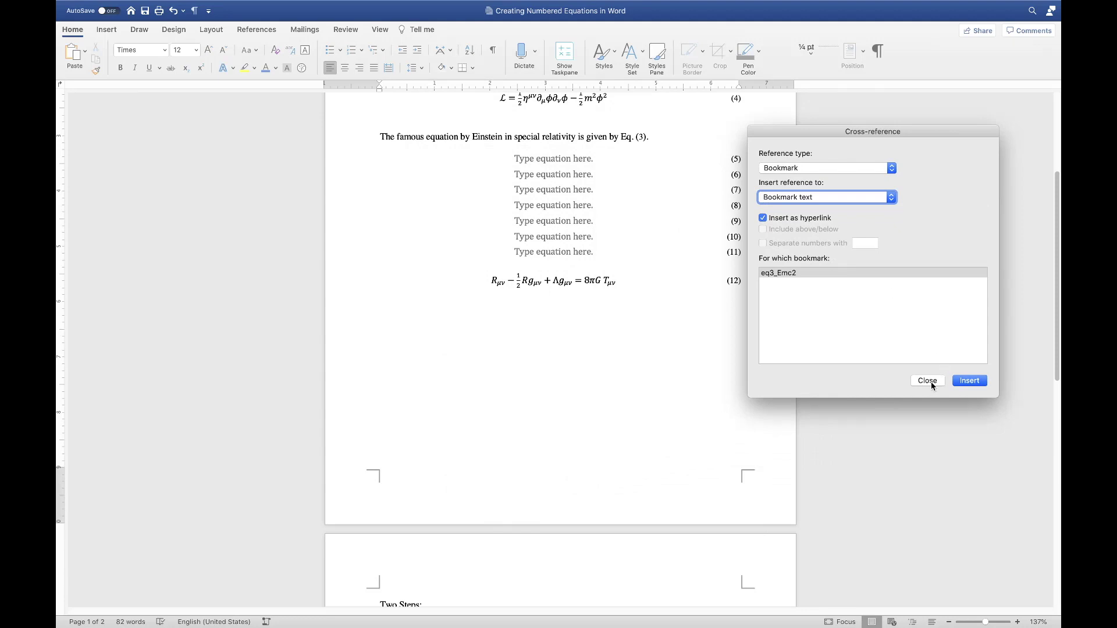
pyautogui.click(969, 381)
pyautogui.click(927, 381)
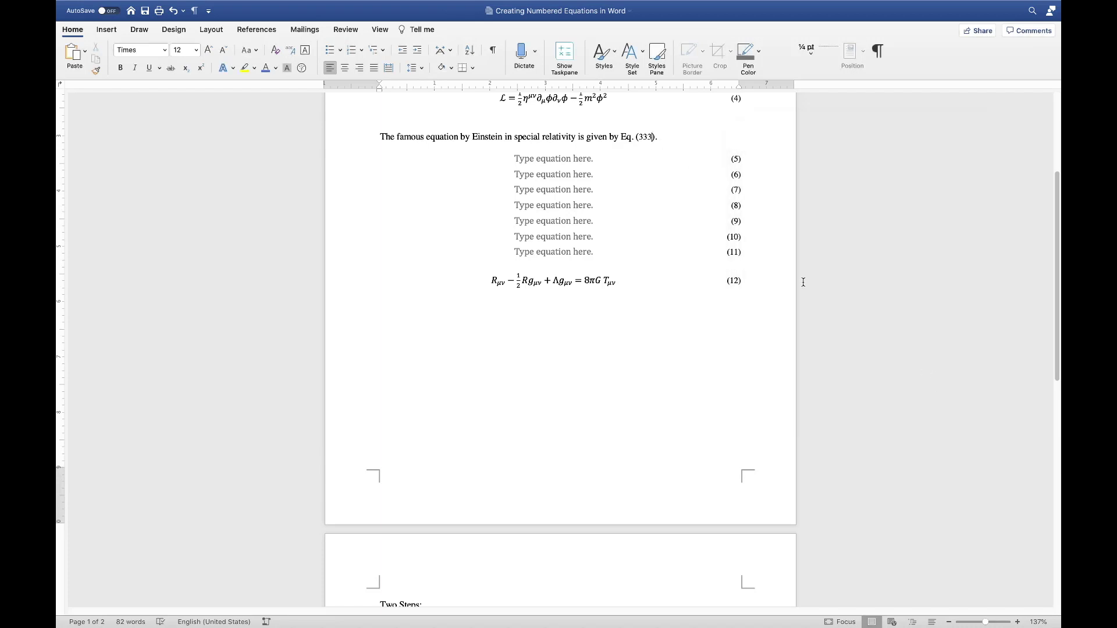
# Step: Delete the two duplicate references in the Einstein sentence, keeping a single one between the parentheses
pyautogui.press('Right')
pyautogui.press('Right')
pyautogui.hotkey('shift', 'Left')
pyautogui.press('BackSpace')
pyautogui.hotkey('shift', 'Left')
pyautogui.press('BackSpace')
# Step: Display the field code of the reference in the Einstein sentence, examine its bookmark name and switch, and return to the field result
pyautogui.scroll(5, 599, 194)
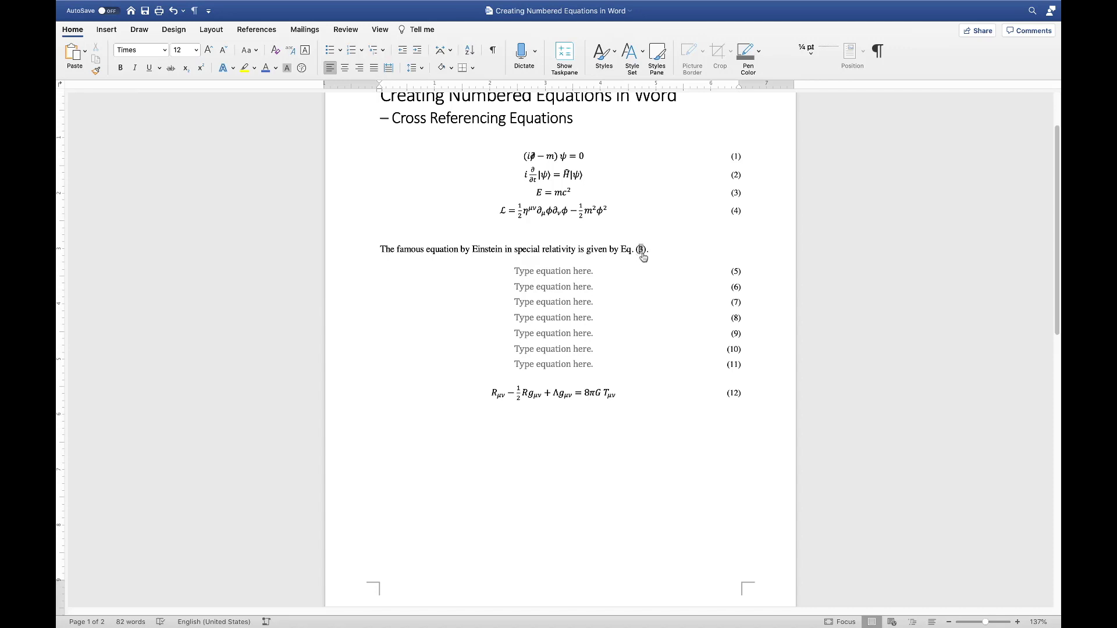
pyautogui.hotkey('shift', 'F9')
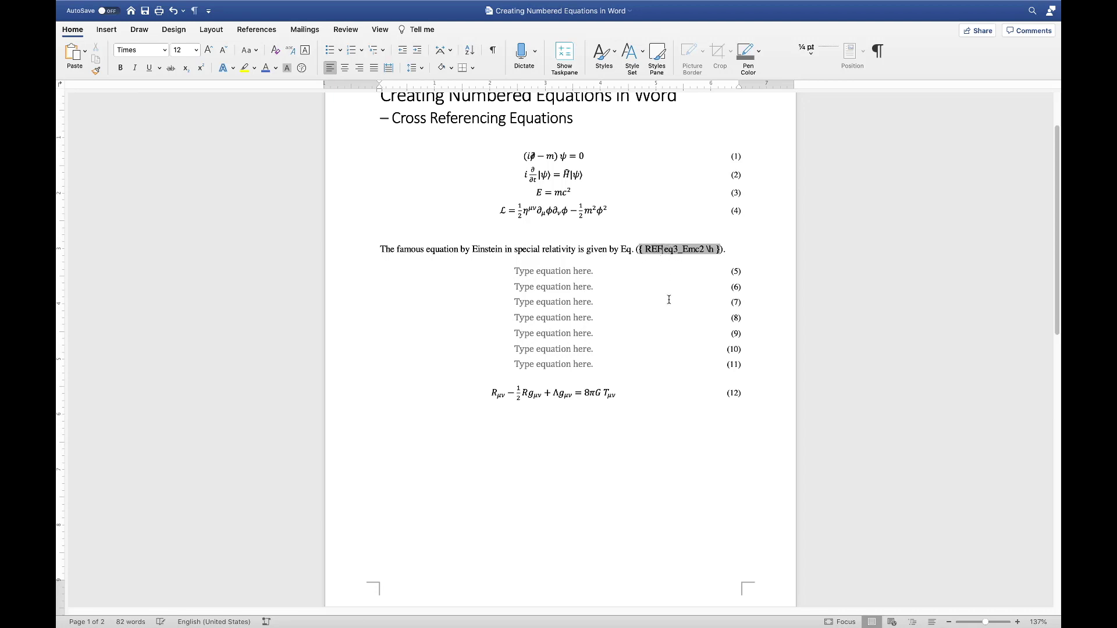
pyautogui.hotkey('alt', 'shift', 'Right')
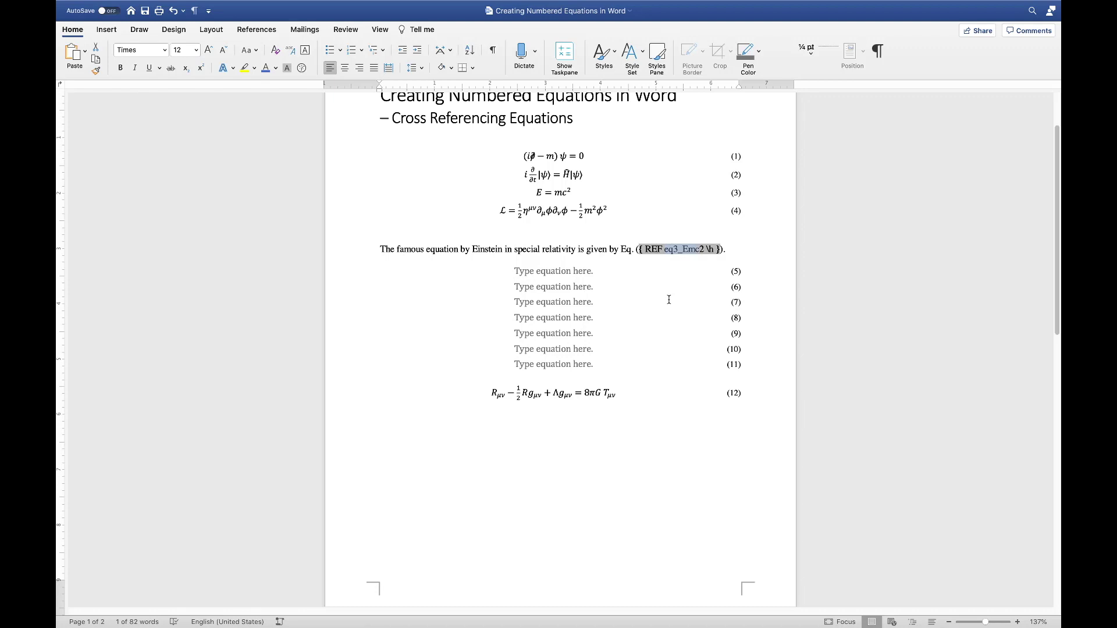
pyautogui.press('Right')
pyautogui.hotkey('alt', 'shift', 'Right')
pyautogui.hotkey('shift', 'F9')
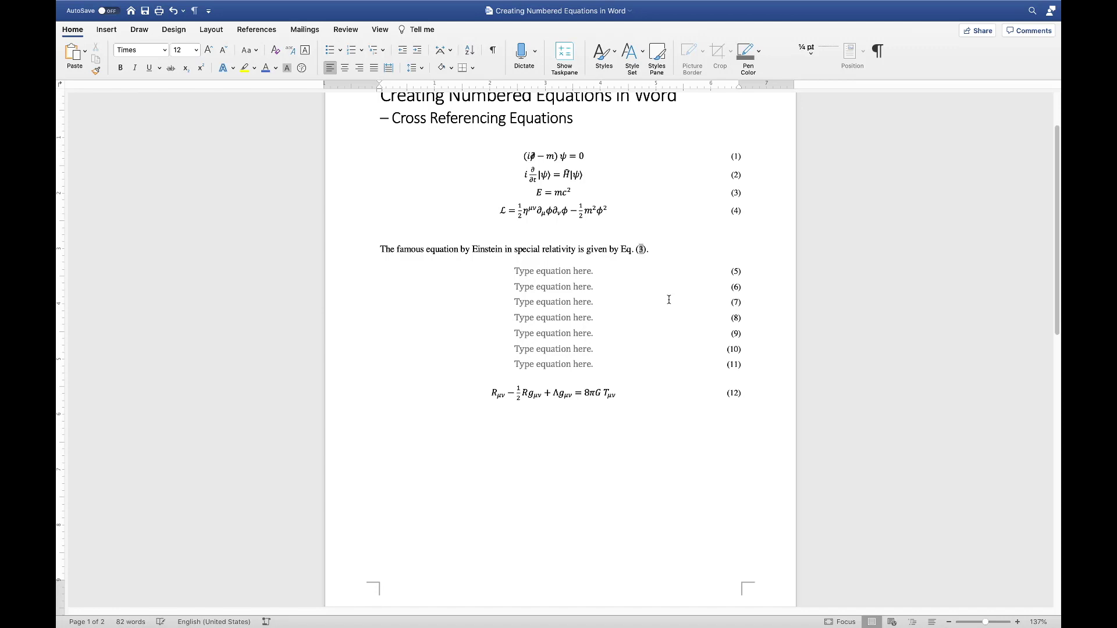
# Step: Move the E = mc² equation row above the other numbered equations, to the start of the list
pyautogui.click(664, 249)
pyautogui.scroll(1, 582, 257)
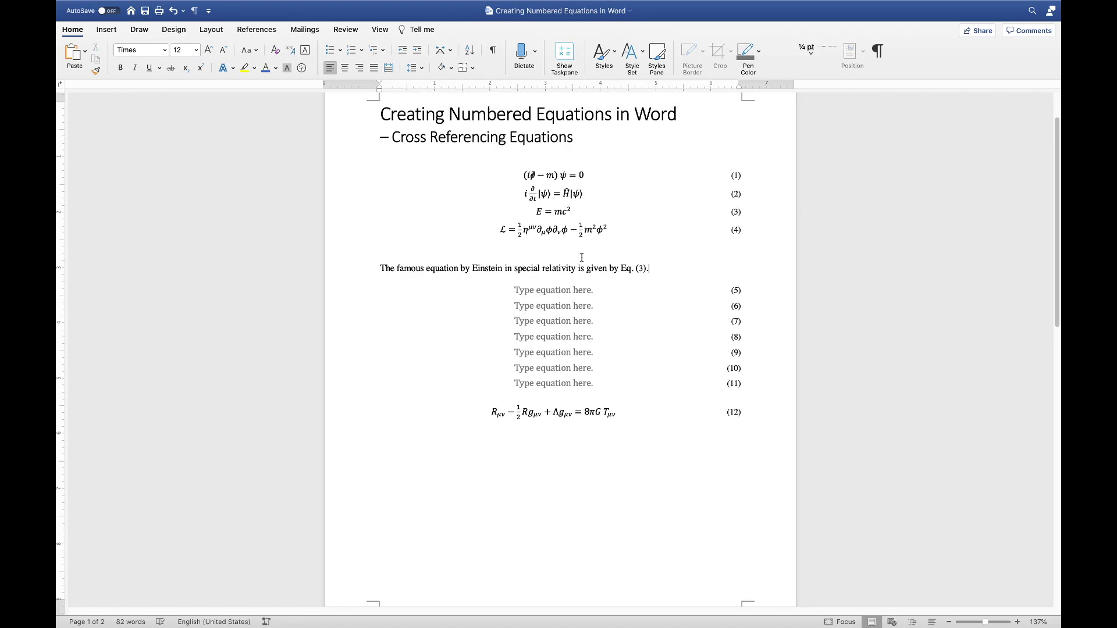
pyautogui.click(366, 218)
pyautogui.moveTo(462, 212); pyautogui.dragTo(433, 179)
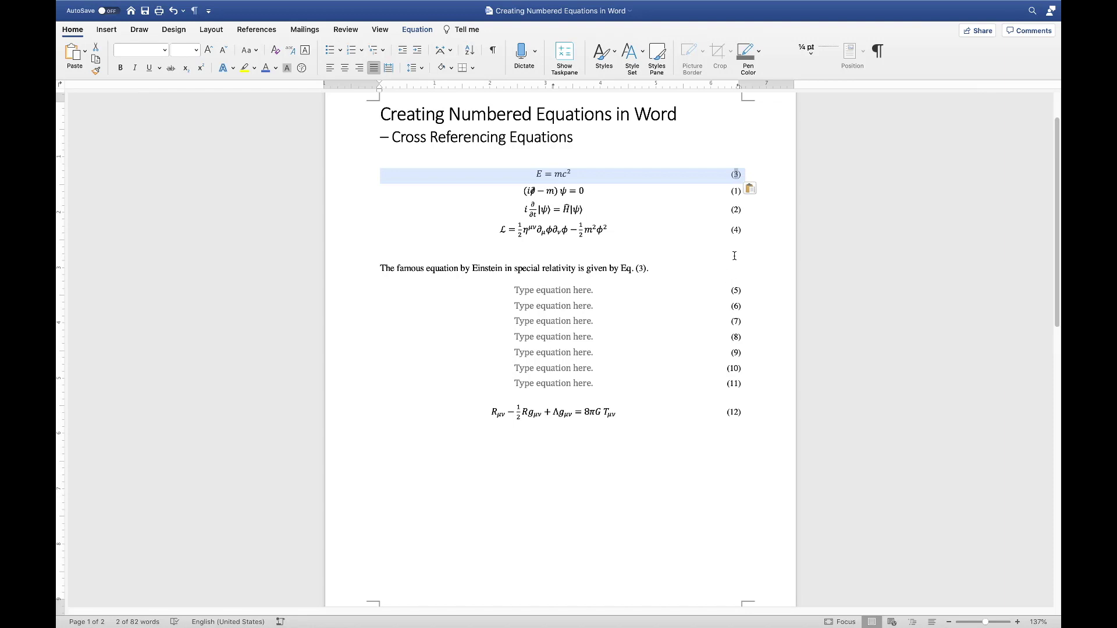
# Step: Update all fields in the document to refresh the equation numbers and the reference in the Einstein sentence
pyautogui.press('super+a')
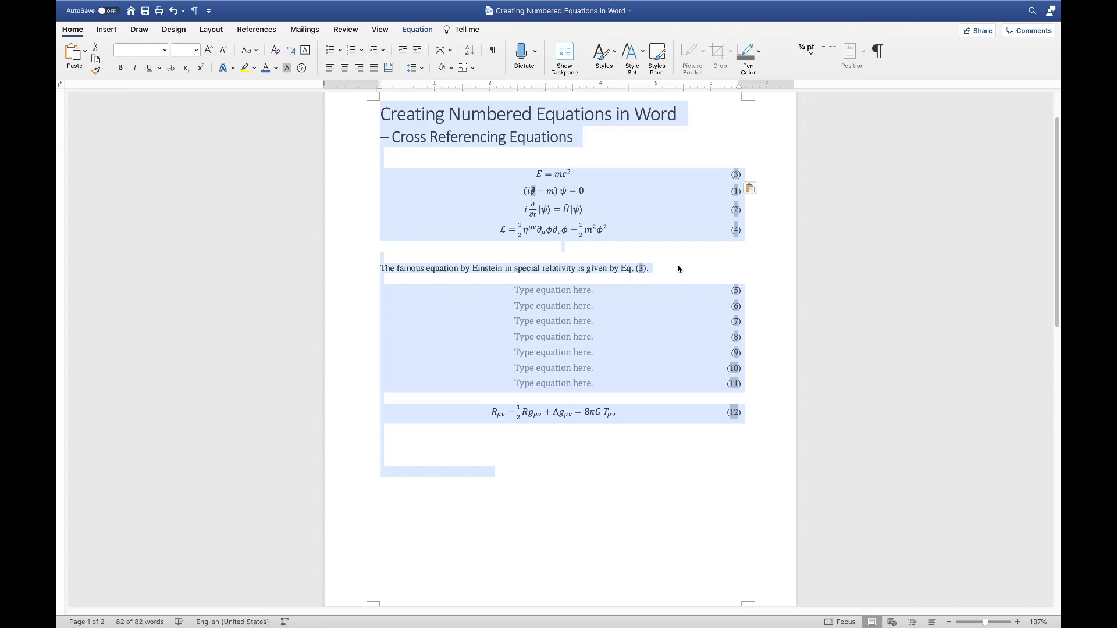
pyautogui.press('F9')
pyautogui.click(701, 276)
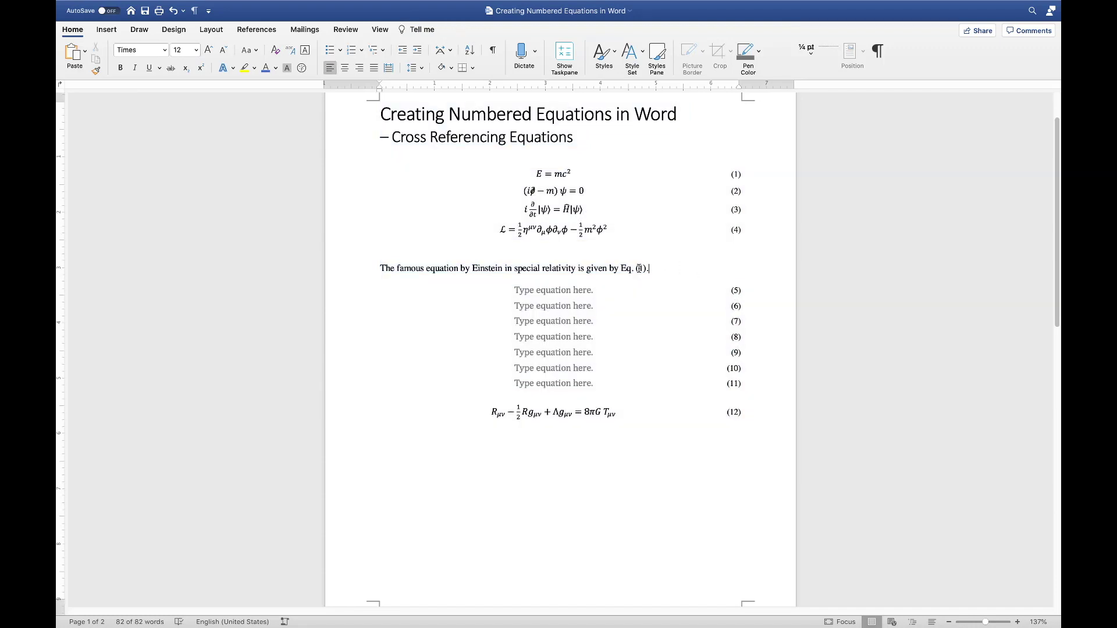
# Step: Move the Einstein sentence above the equations and the E = mc² row below the Lagrangian equation
pyautogui.click(366, 273)
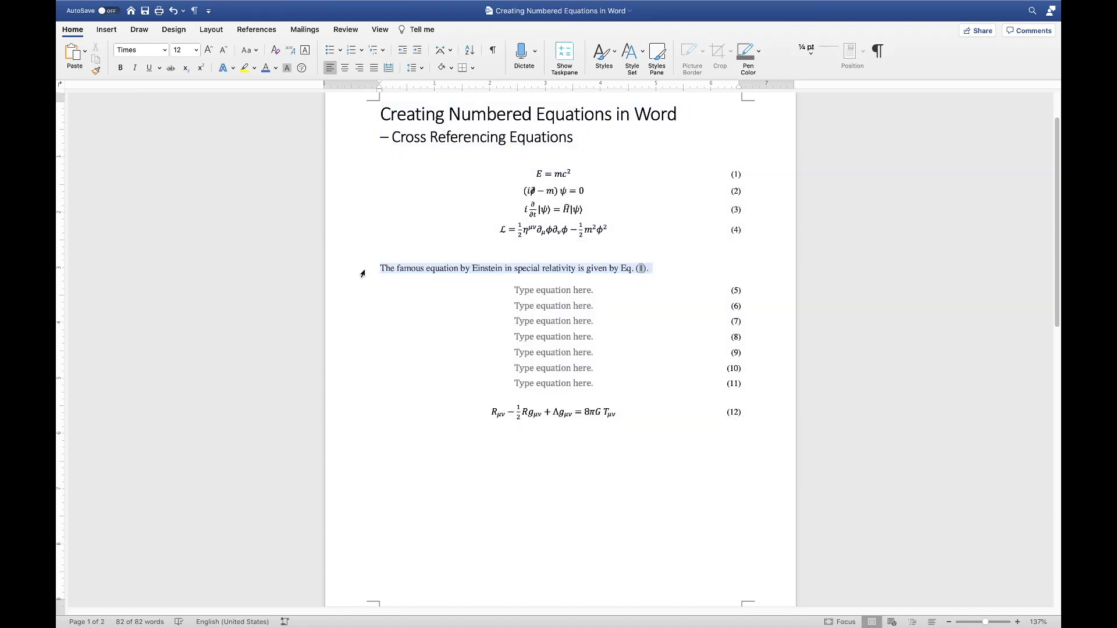
pyautogui.moveTo(399, 269); pyautogui.dragTo(384, 165)
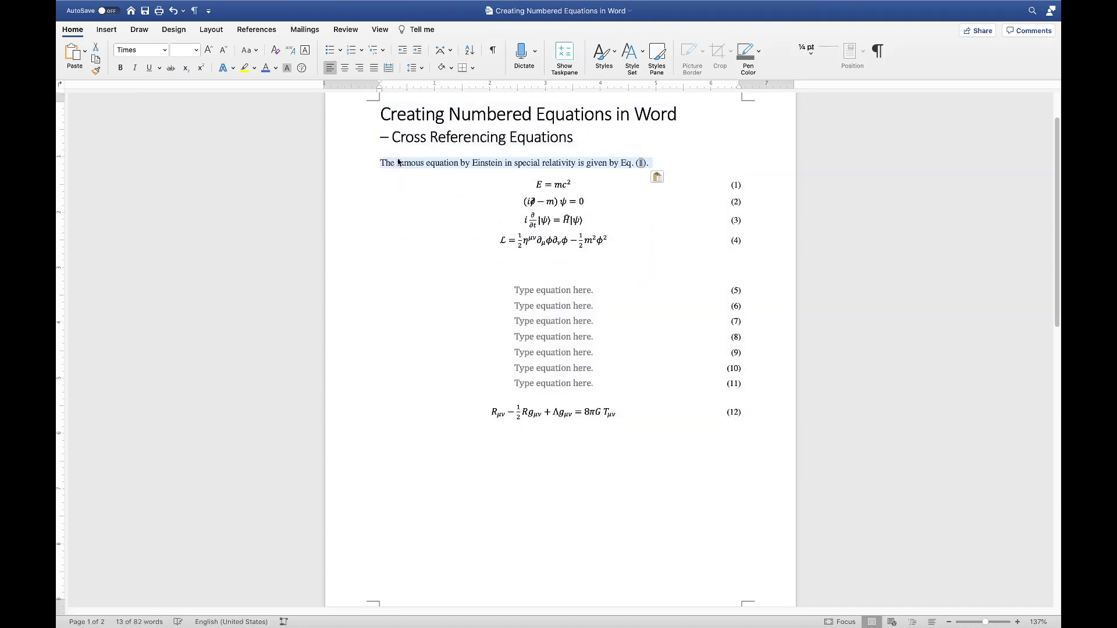
pyautogui.click(366, 189)
pyautogui.moveTo(393, 192); pyautogui.dragTo(436, 272)
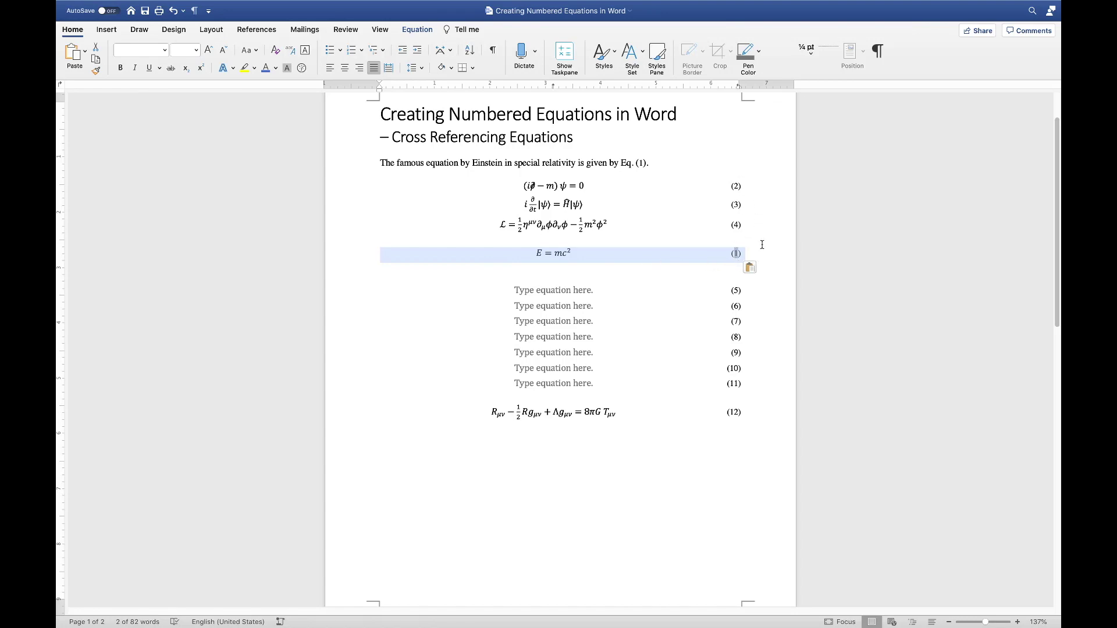
# Step: Update only the number field beside E = mc² and the reference to it in the Einstein sentence
pyautogui.press('F9')
pyautogui.click(638, 165)
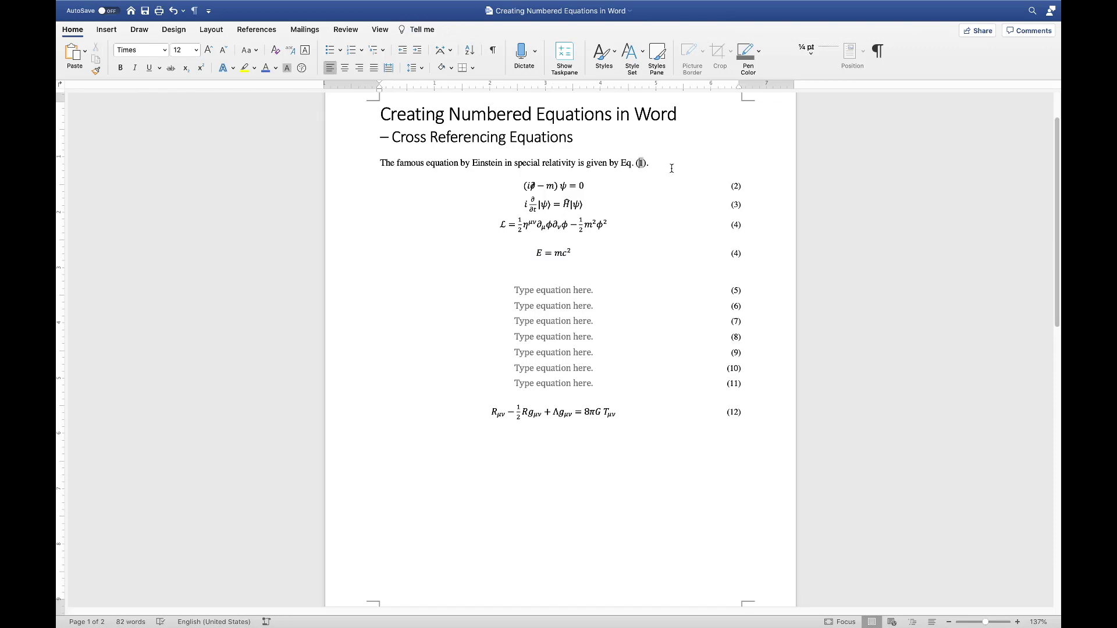
pyautogui.hotkey('shift', 'Right')
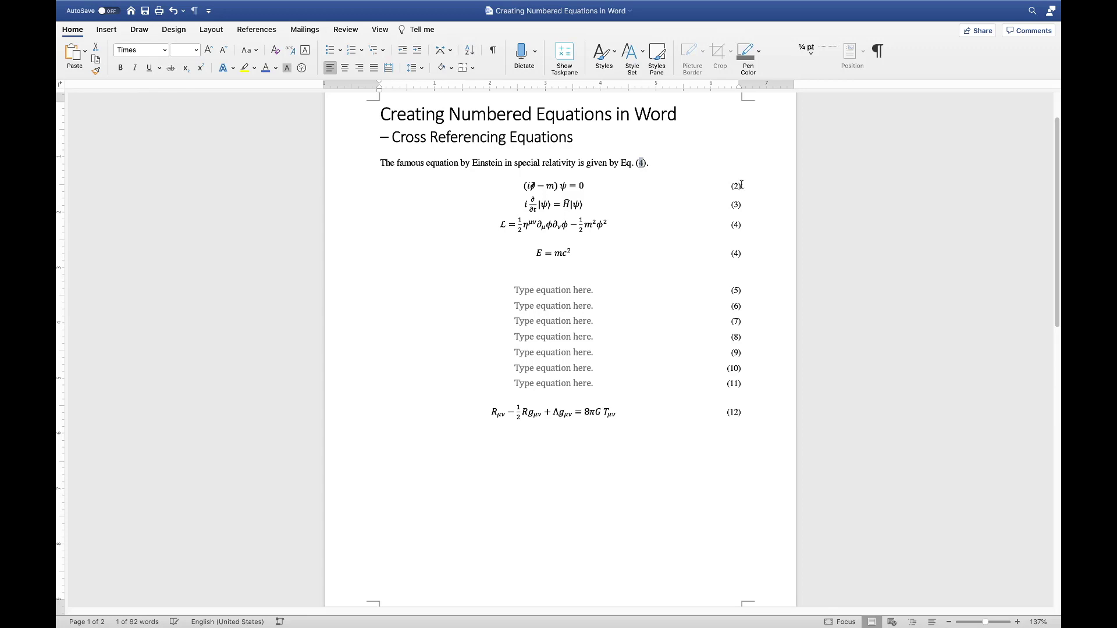
# Step: Select the whole document and update every field so all equations are renumbered in their new order
pyautogui.press('super+a')
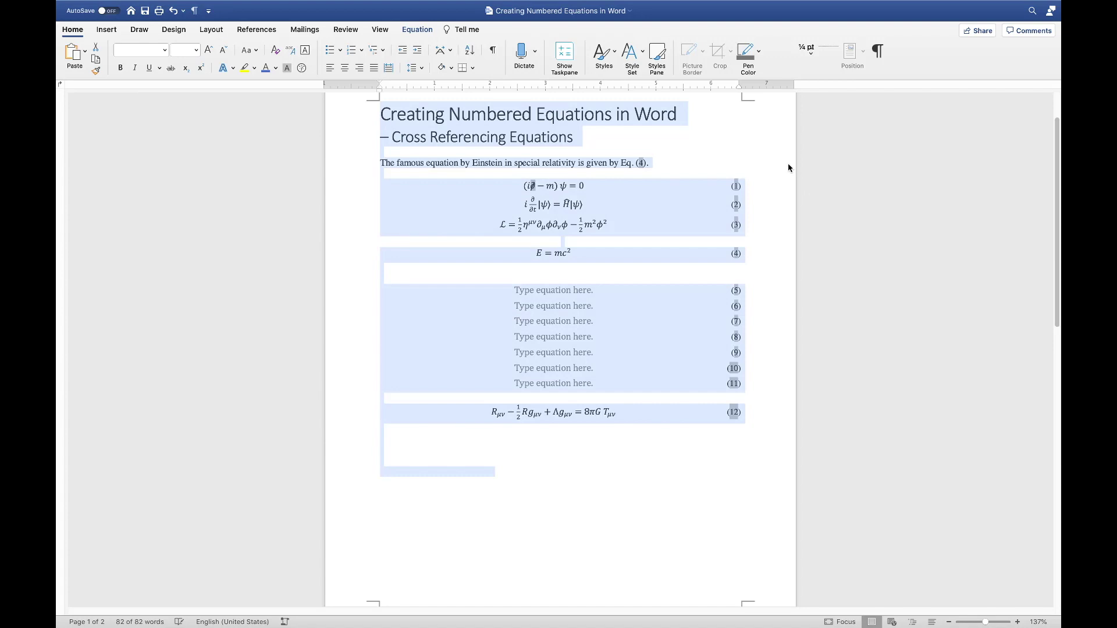
pyautogui.press('F9')
pyautogui.click(732, 167)
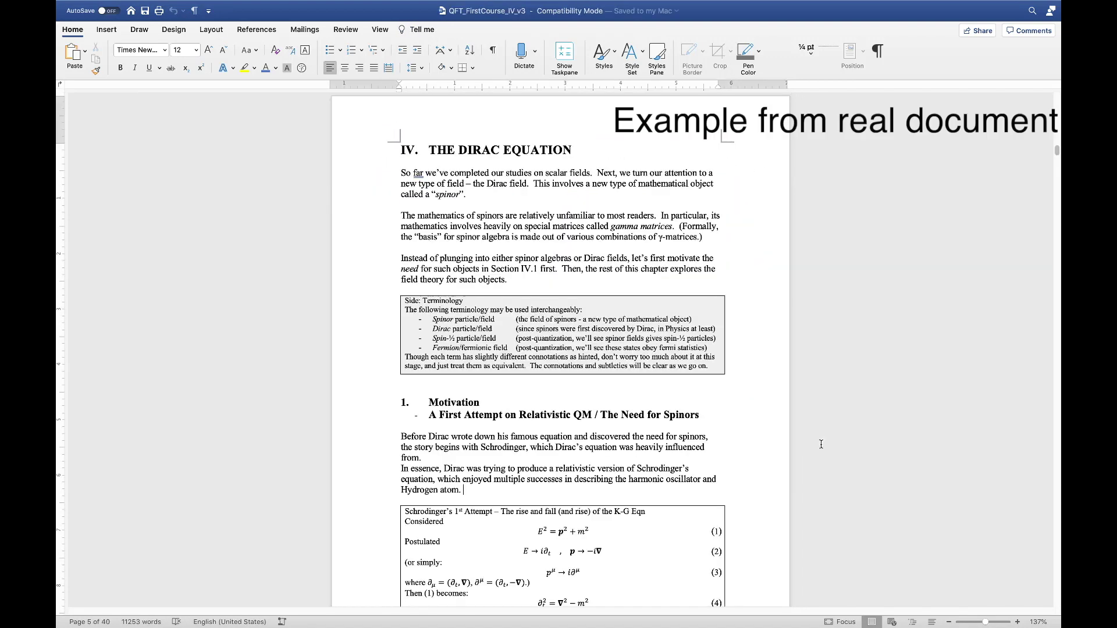
# Step: Switch to QFT_FirstCourse_IV_v3 and examine its numbered equations from the Dirac Equation chapter through the Clifford Algebra and spinor sections
pyautogui.scroll(-5, 681, 413)
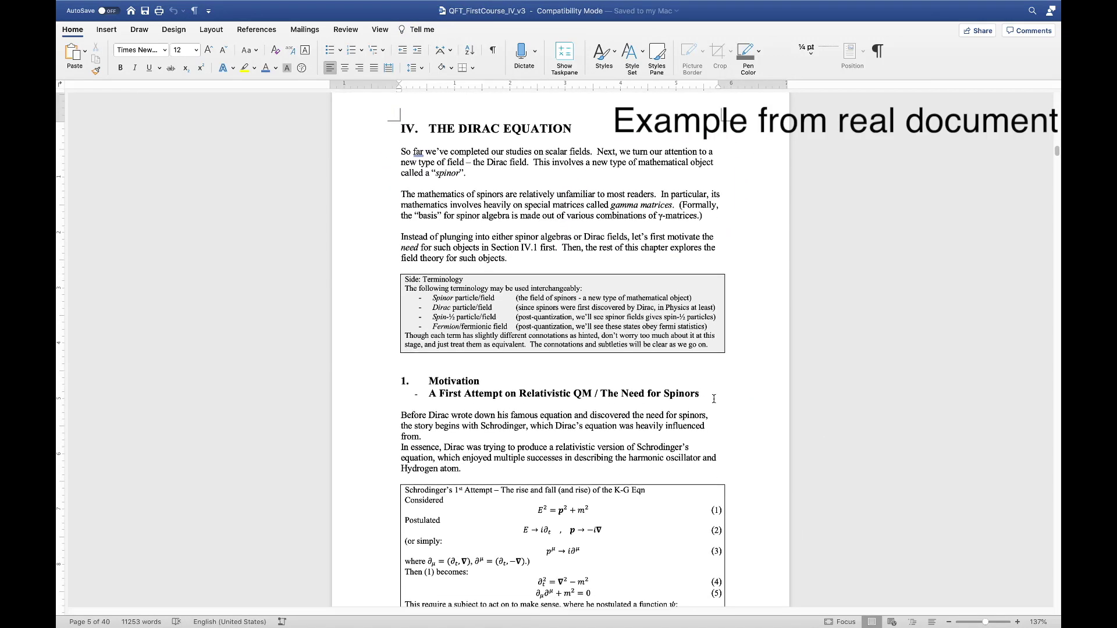
pyautogui.scroll(-15, 713, 399)
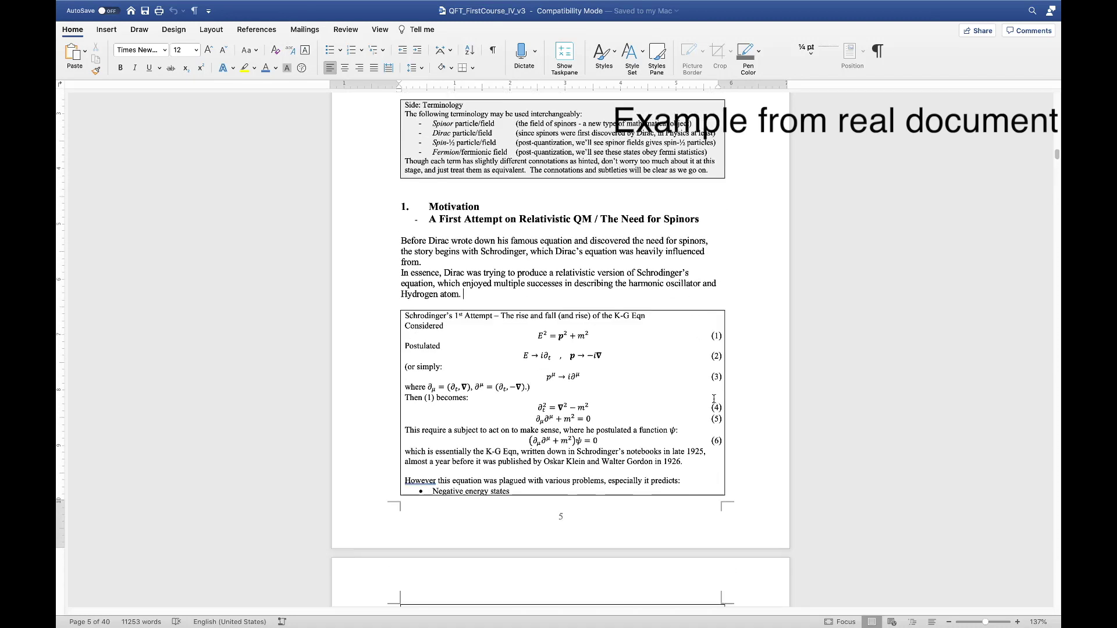
pyautogui.scroll(-10, 707, 202)
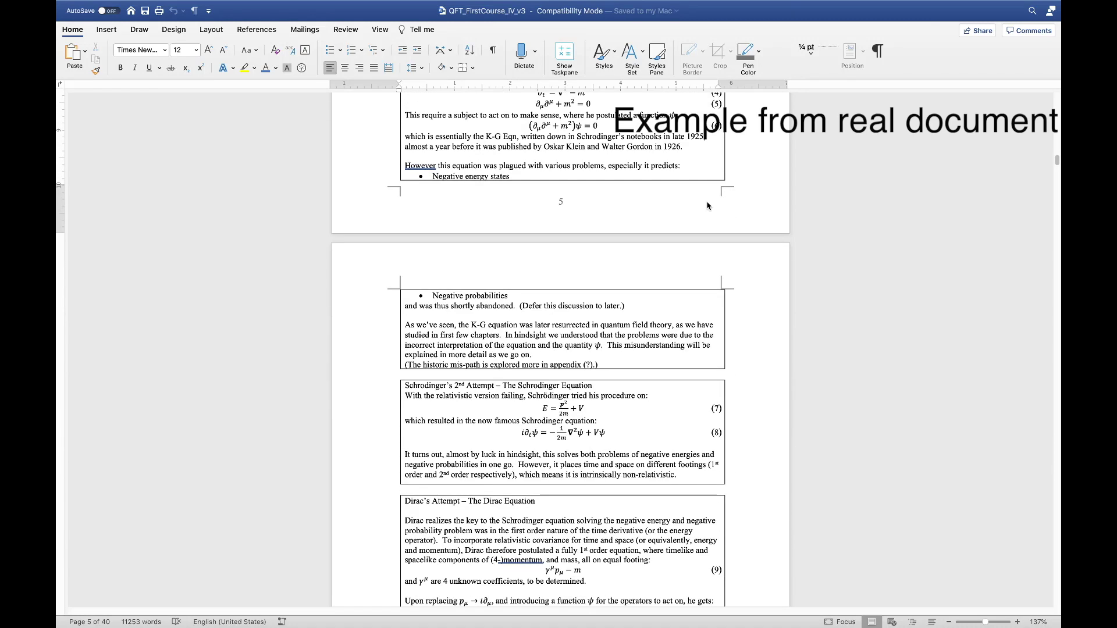
pyautogui.scroll(-3, 672, 393)
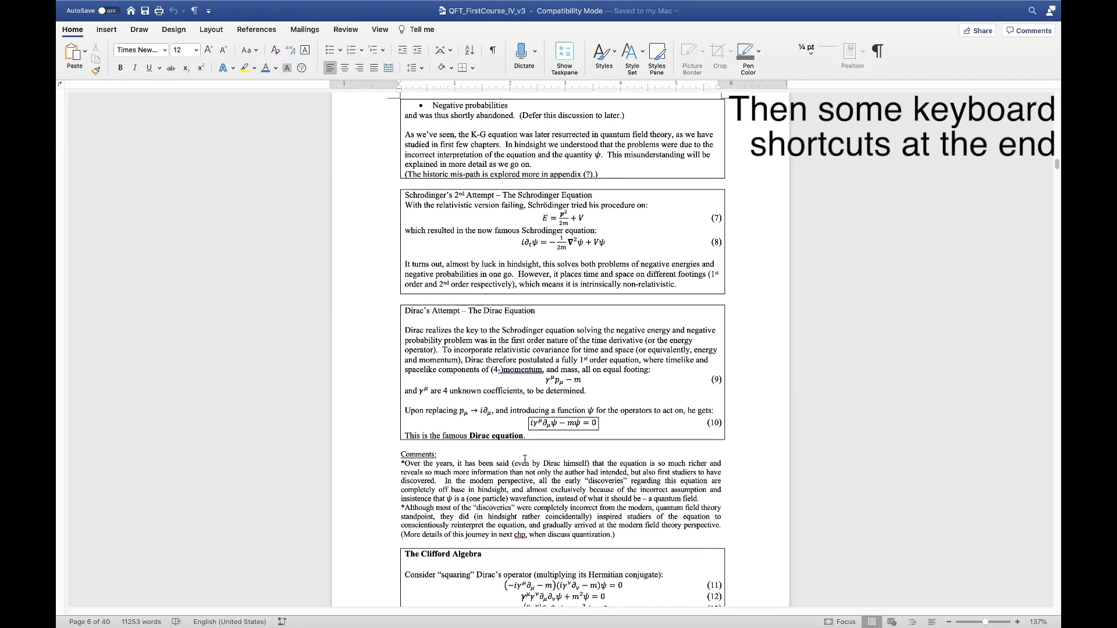
pyautogui.scroll(-1, 525, 459)
pyautogui.click(480, 436)
pyautogui.scroll(-1, 558, 446)
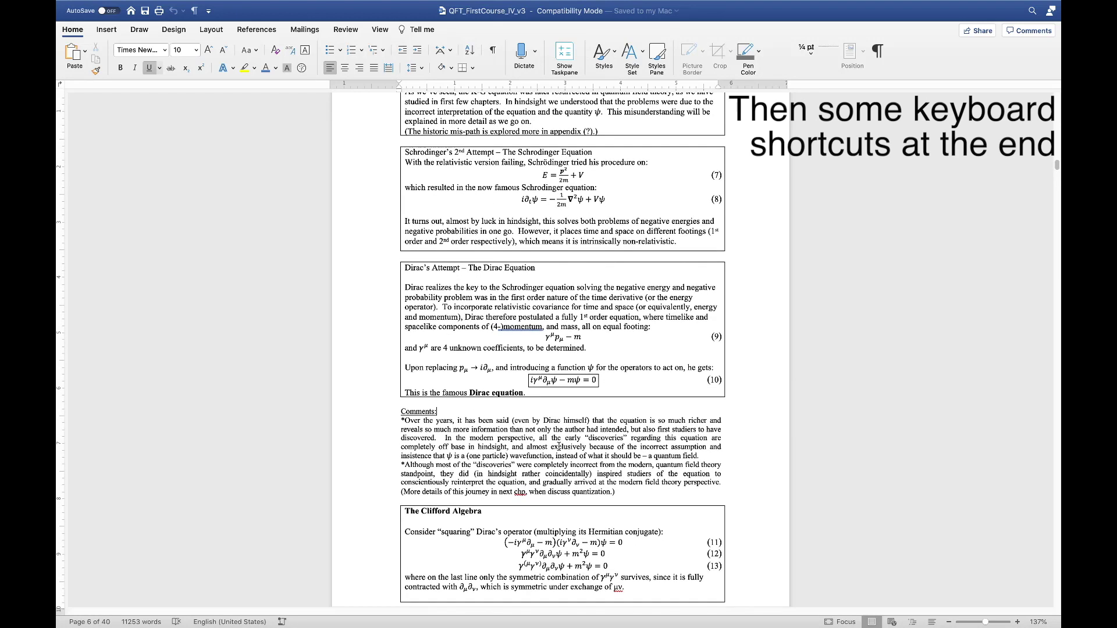
pyautogui.scroll(1, 558, 446)
pyautogui.scroll(-10, 337, 421)
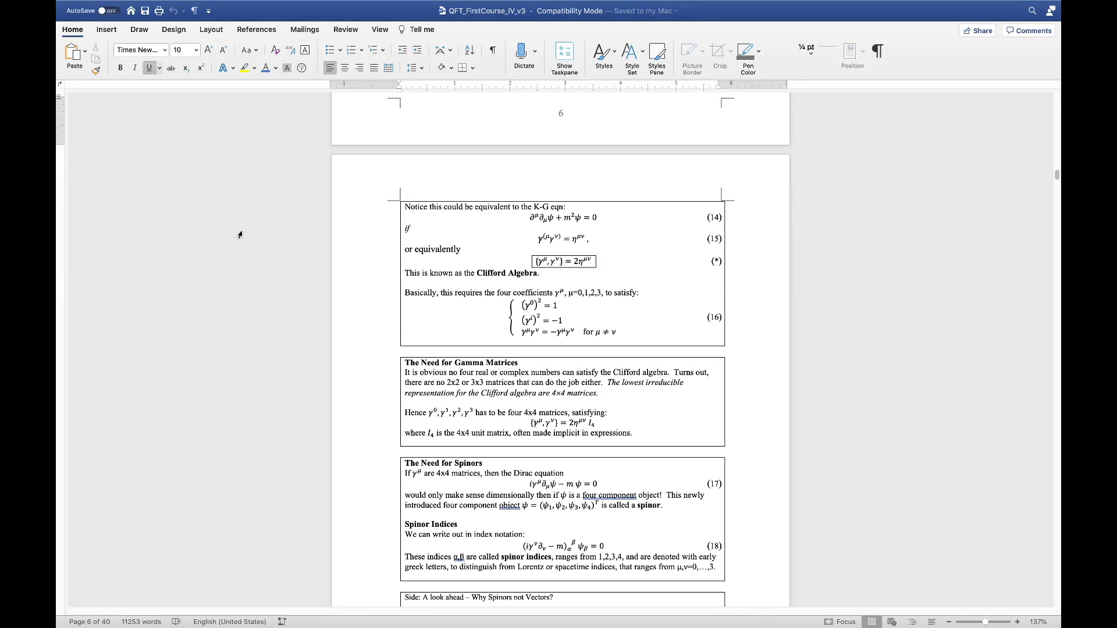
# Step: Find the Eq140_weyldecomposisiton bookmark, go to it in the document, and move the Bookmark dialog clear of the page
pyautogui.click(203, 6)
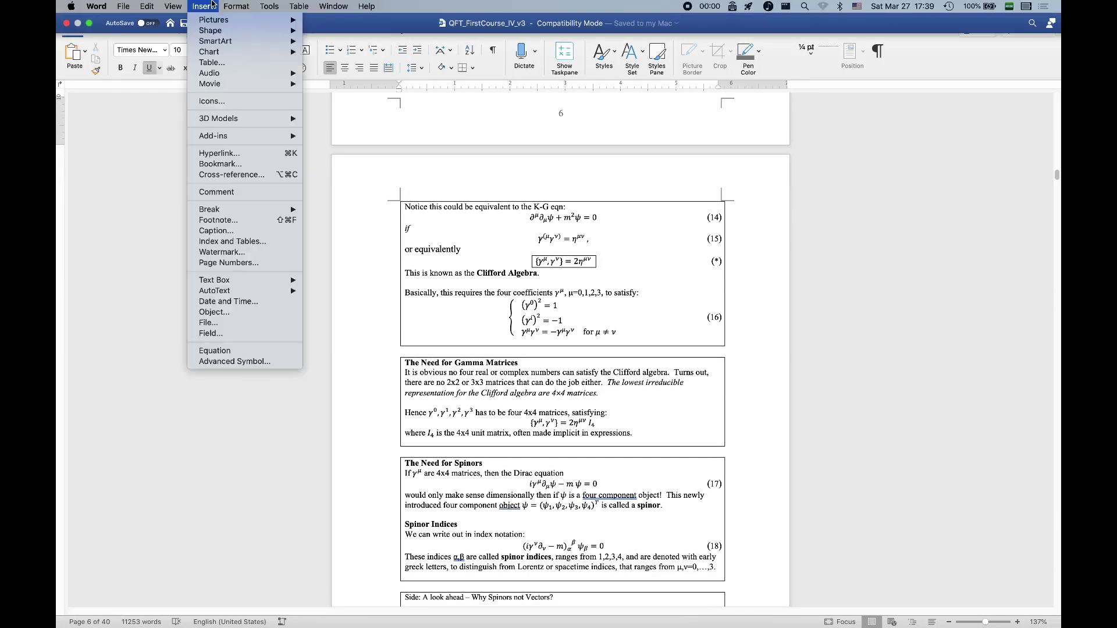
pyautogui.click(238, 165)
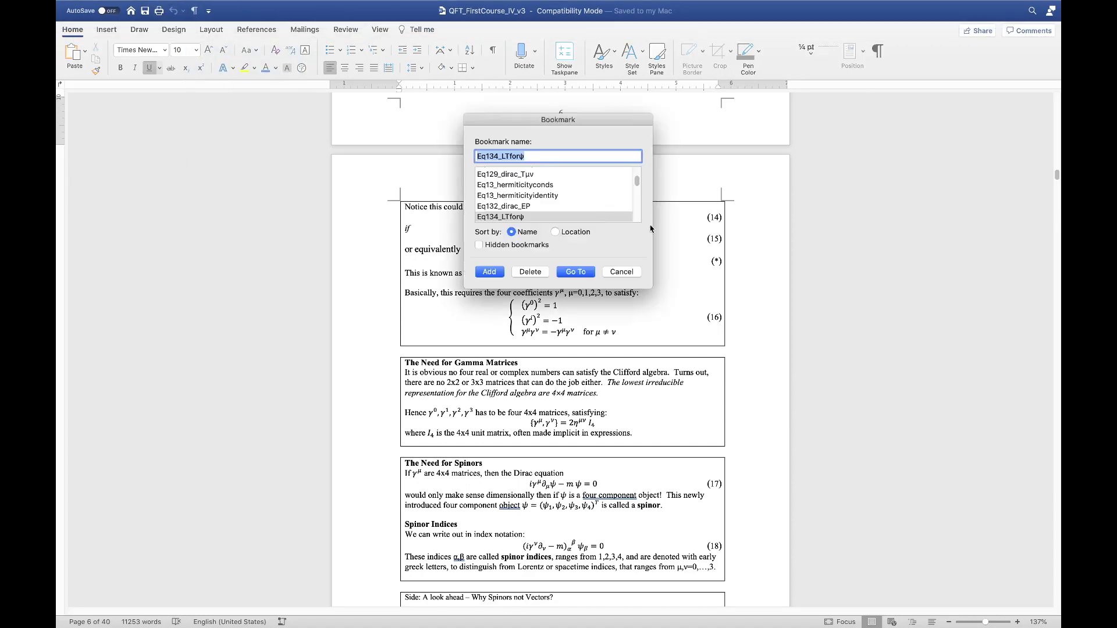
pyautogui.scroll(10, 583, 183)
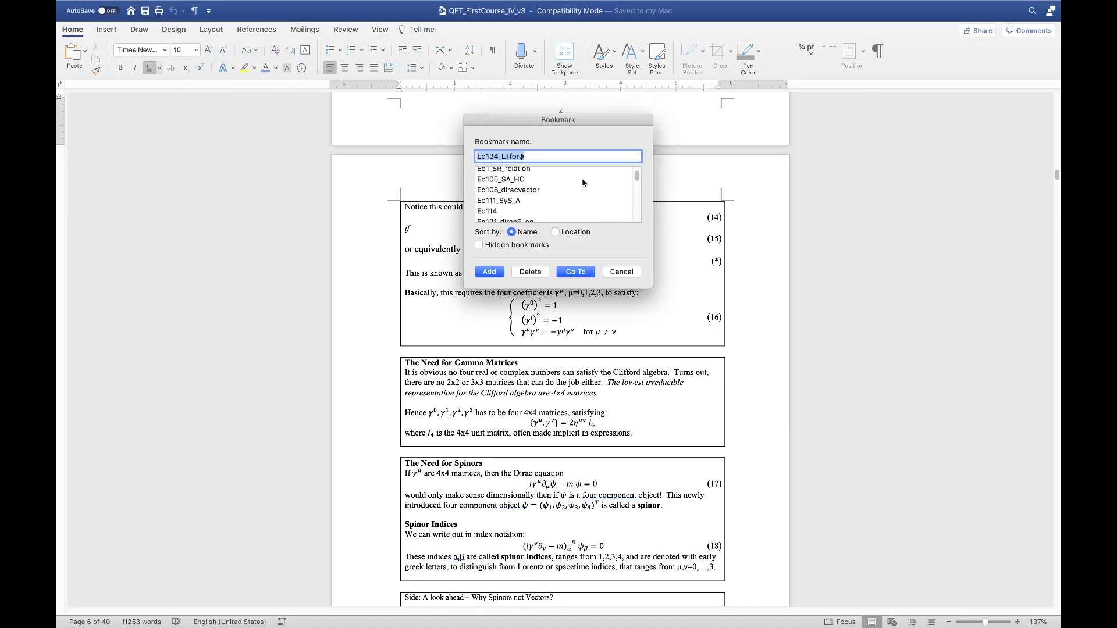
pyautogui.scroll(-10, 526, 192)
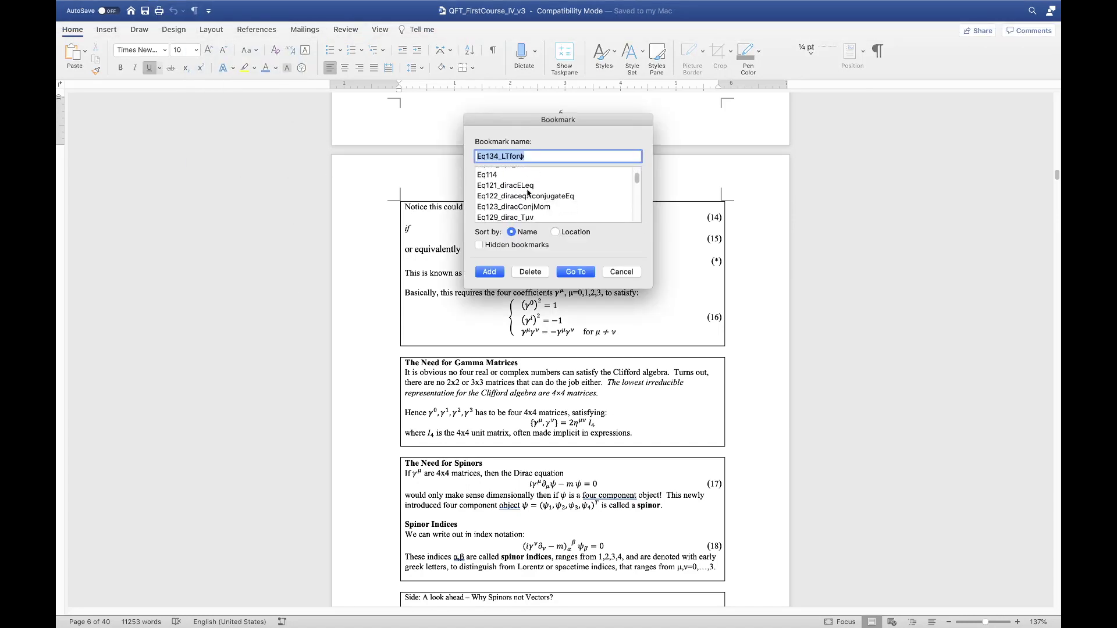
pyautogui.scroll(-5, 528, 192)
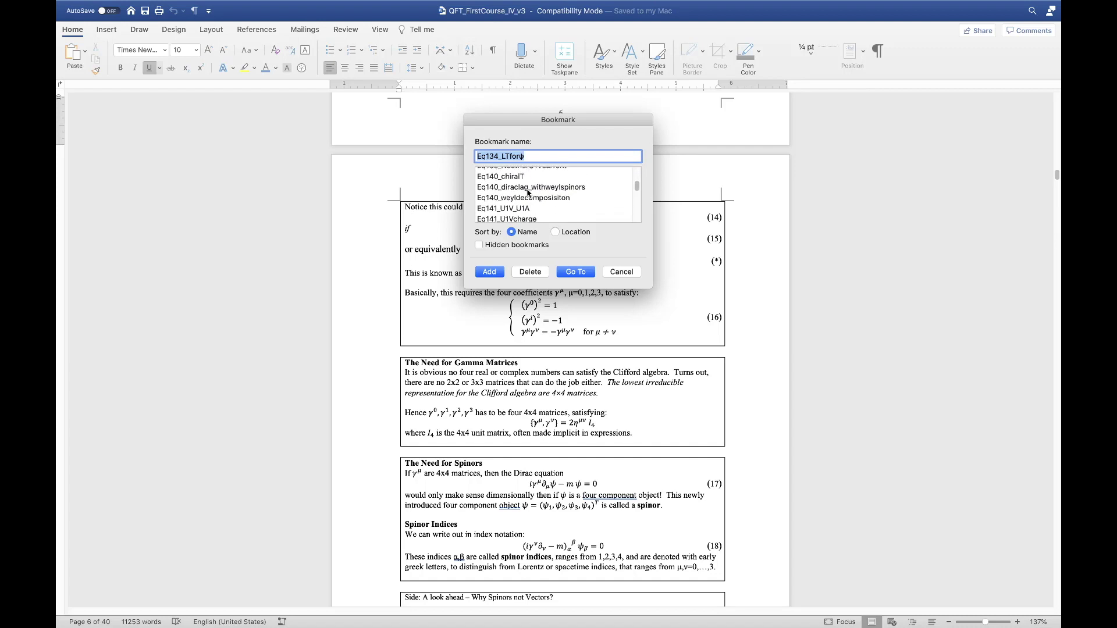
pyautogui.scroll(-1, 534, 187)
pyautogui.click(545, 200)
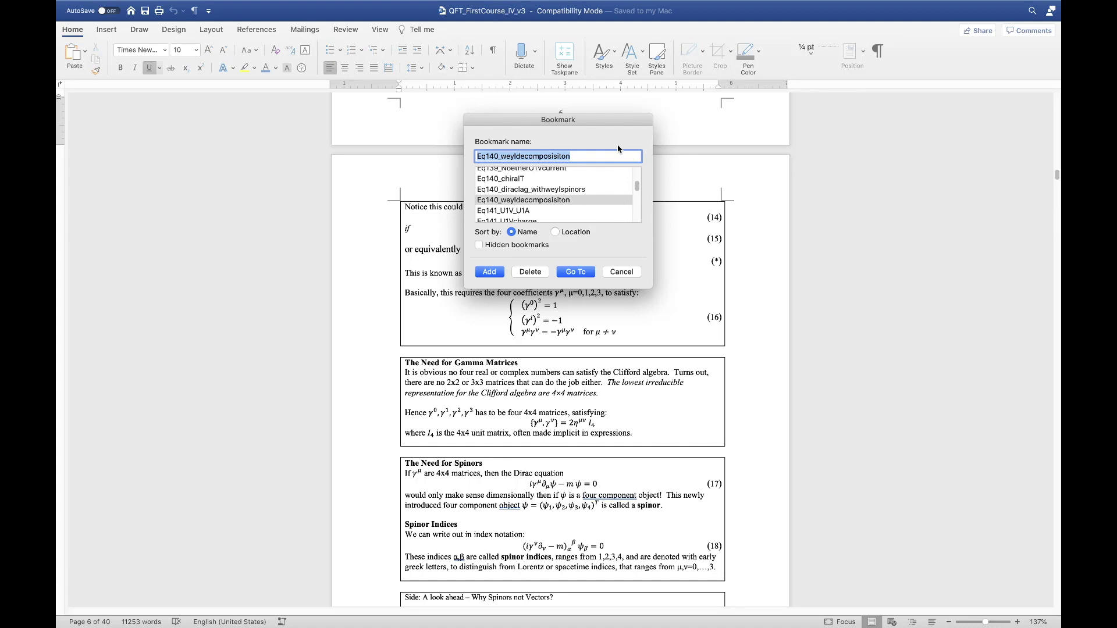
pyautogui.click(576, 271)
pyautogui.moveTo(595, 123); pyautogui.dragTo(956, 181)
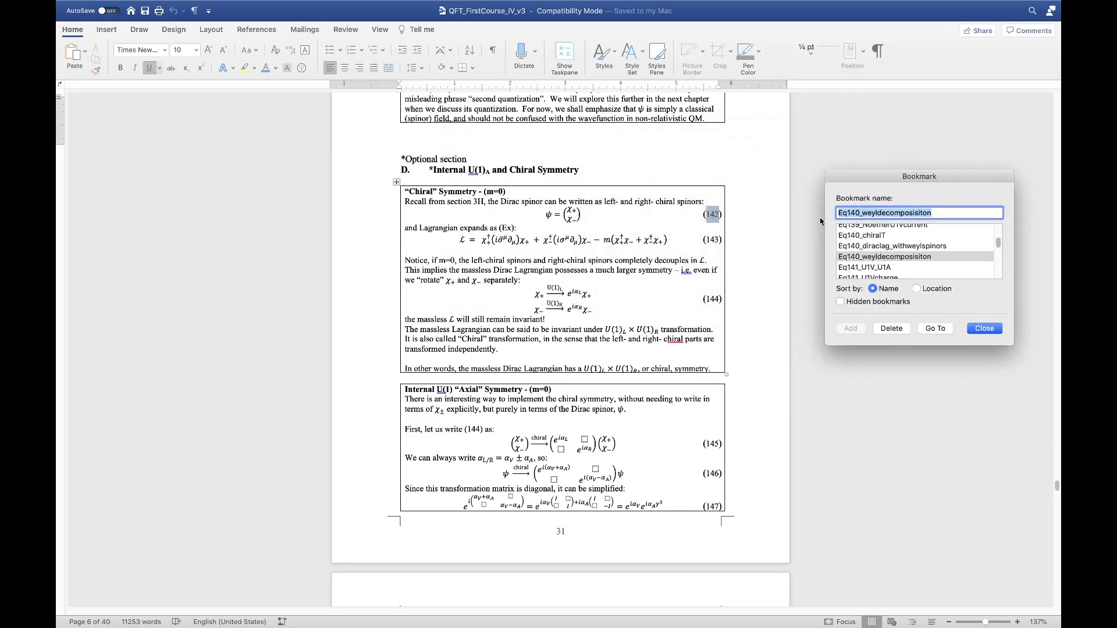
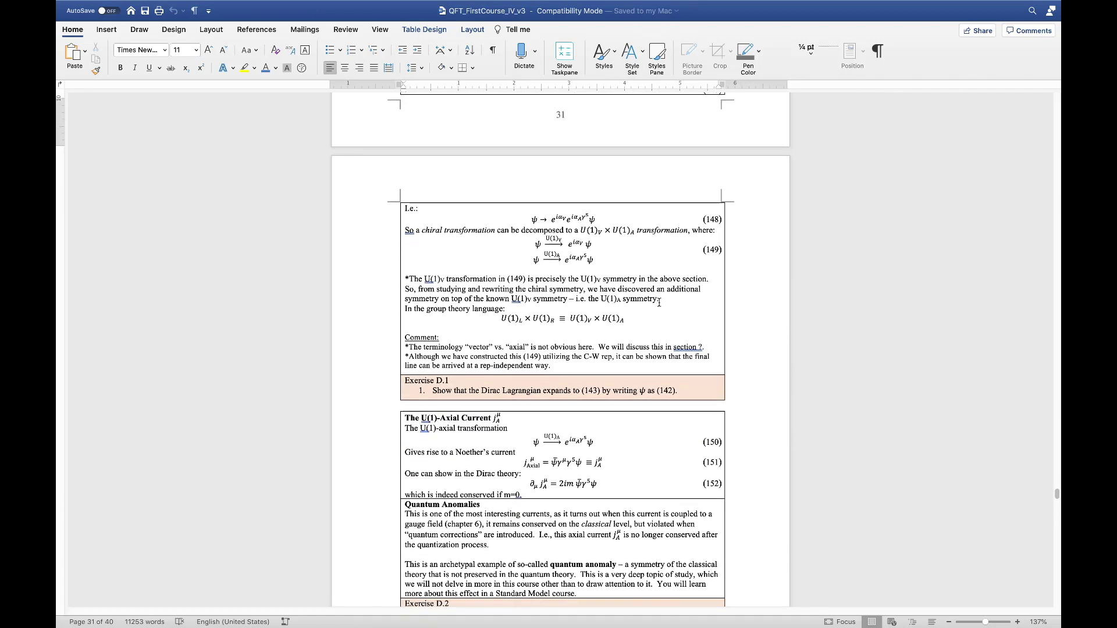
# Step: Add the sentence "I want to reference equation ()." below Exercise D.2, leaving the cursor inside the parentheses
pyautogui.click(582, 444)
pyautogui.press('Return')
pyautogui.press('Return')
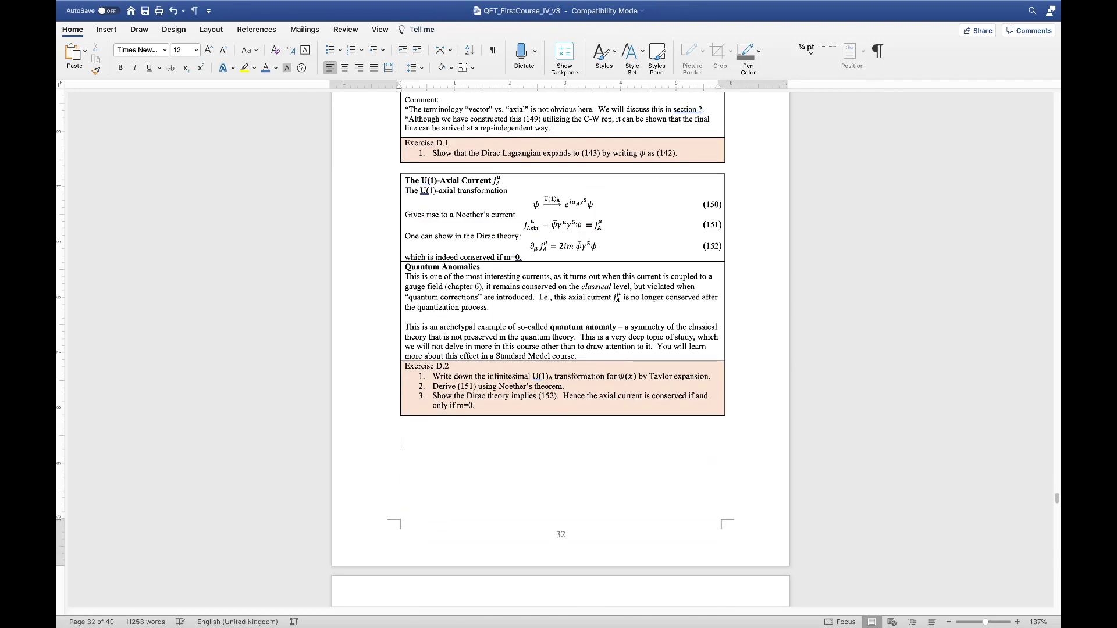
pyautogui.write('I want to reference equation ().')
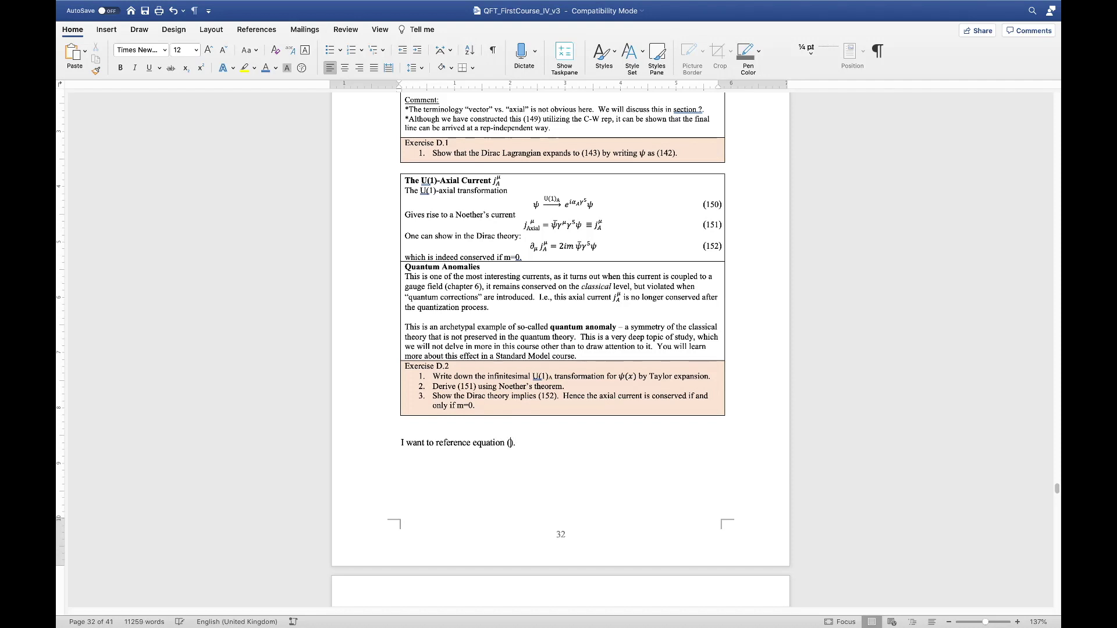
# Step: Start a cross-reference inside the empty parentheses, using Bookmark as the reference type and Bookmark text as the inserted content
pyautogui.click(203, 6)
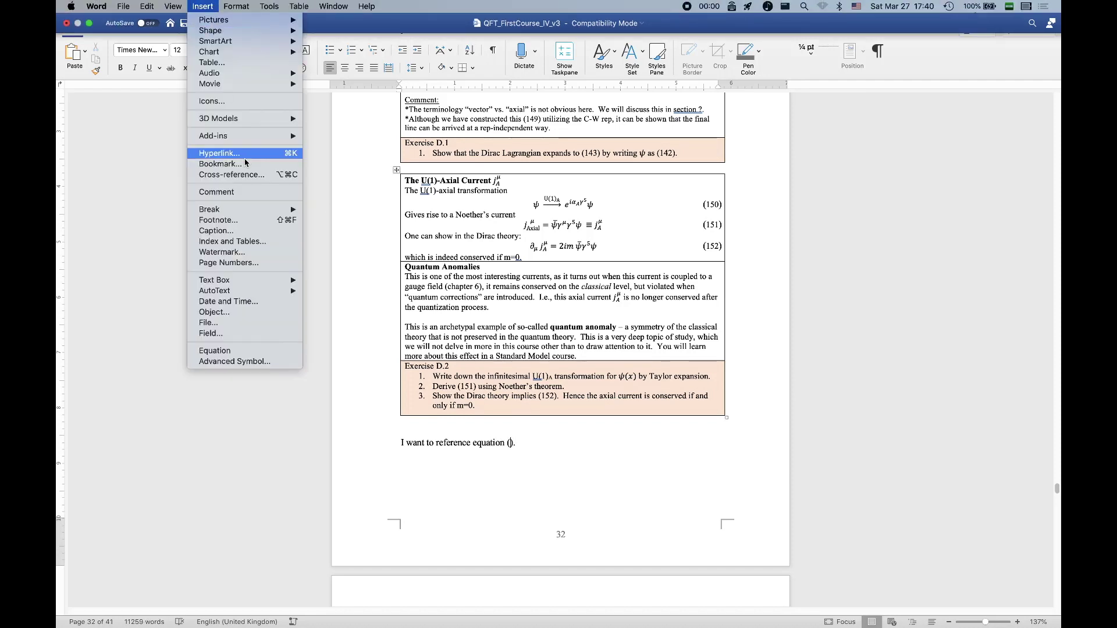
pyautogui.click(241, 174)
pyautogui.moveTo(545, 102); pyautogui.dragTo(818, 111)
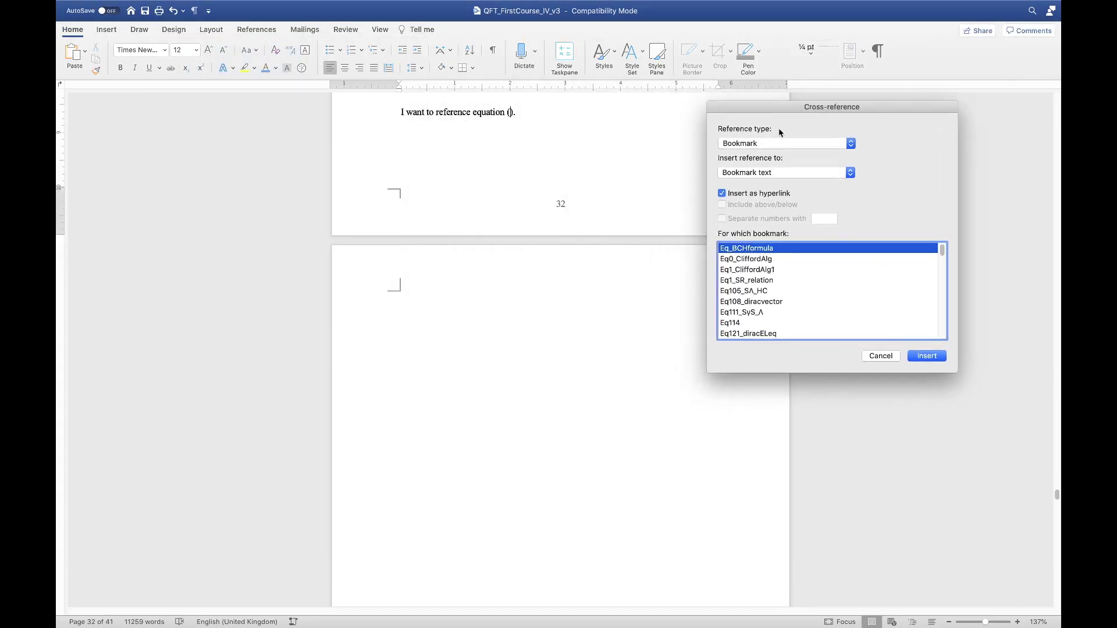
pyautogui.click(768, 147)
pyautogui.click(767, 149)
# Step: Examine the bookmark names in the cross-reference list alongside the numbered equations of the chiral symmetry and axial current sections
pyautogui.scroll(-1, 774, 308)
pyautogui.scroll(-10, 773, 307)
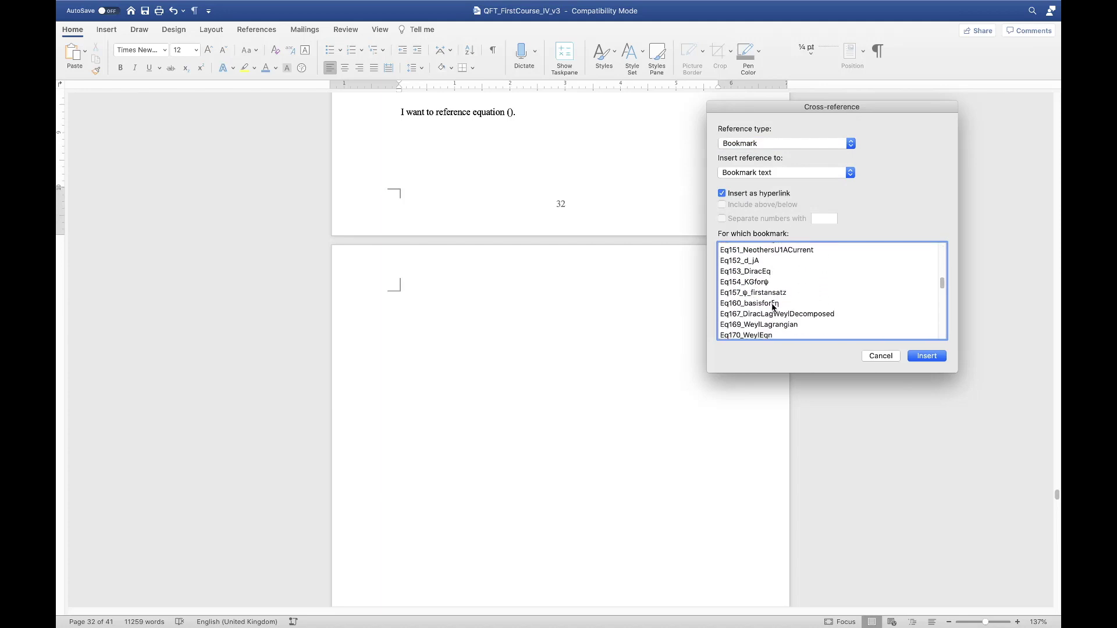
pyautogui.scroll(10, 773, 307)
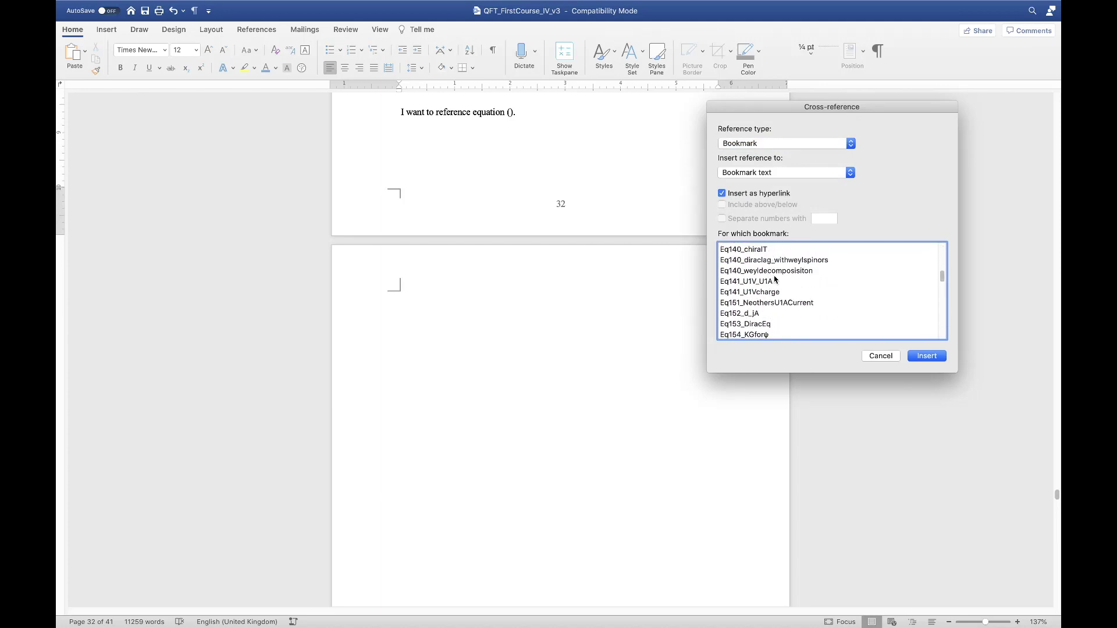
pyautogui.scroll(4, 775, 280)
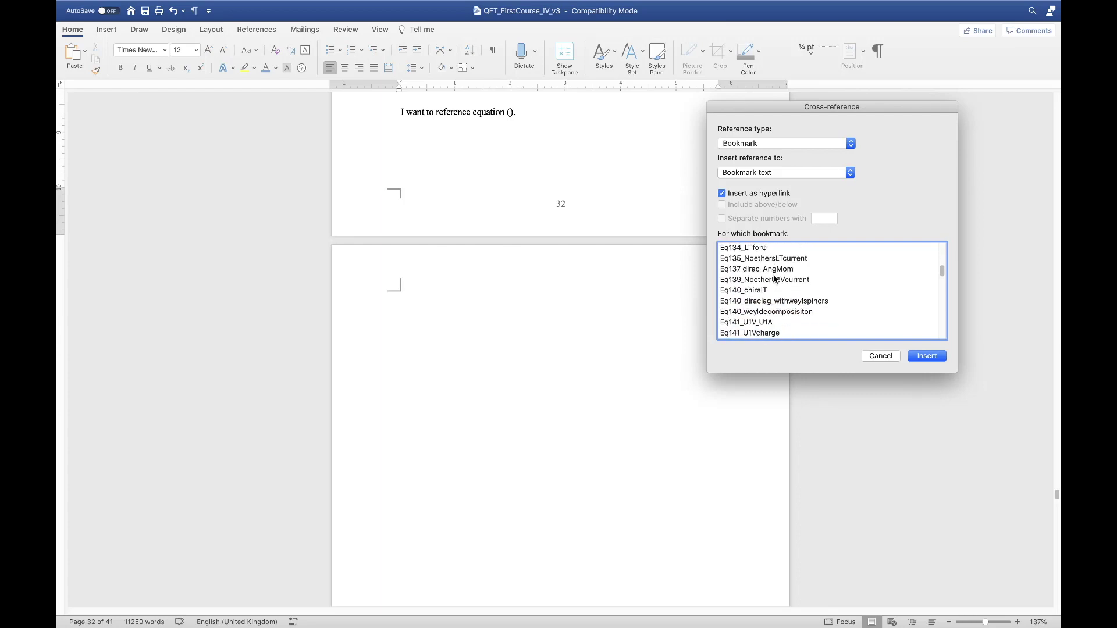
pyautogui.scroll(15, 595, 141)
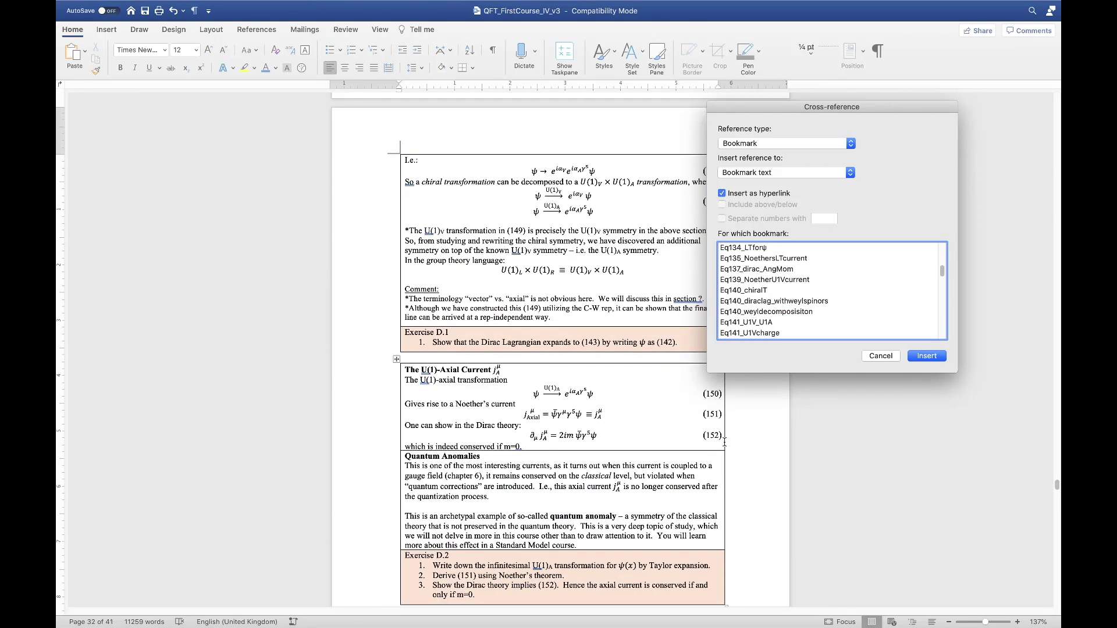
pyautogui.scroll(-5, 719, 433)
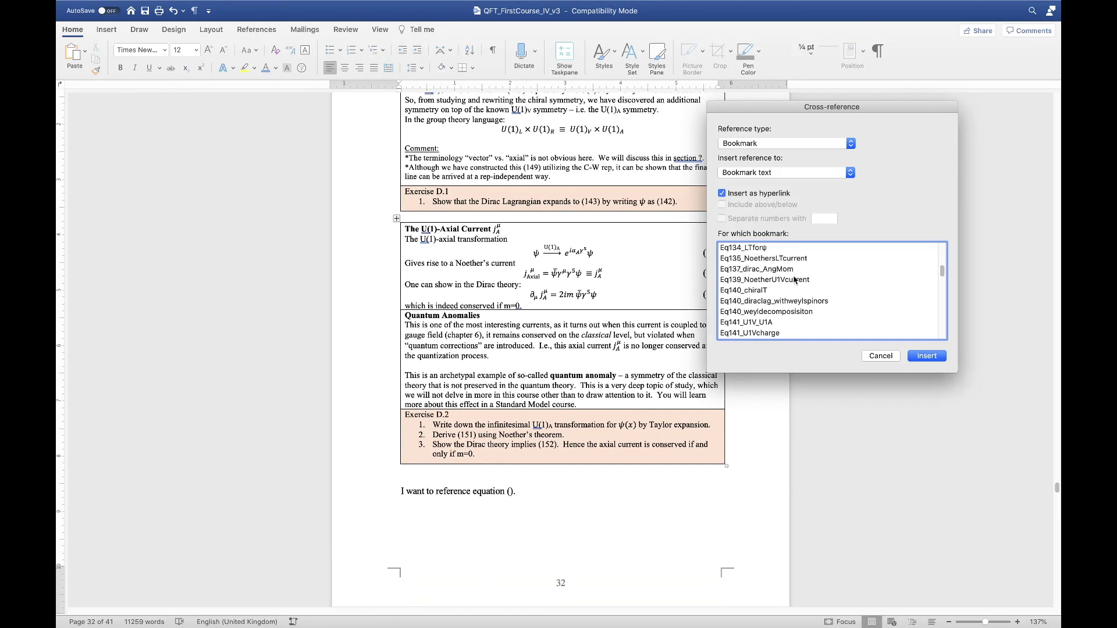
pyautogui.scroll(-2, 797, 279)
pyautogui.scroll(7, 529, 420)
pyautogui.scroll(10, 530, 419)
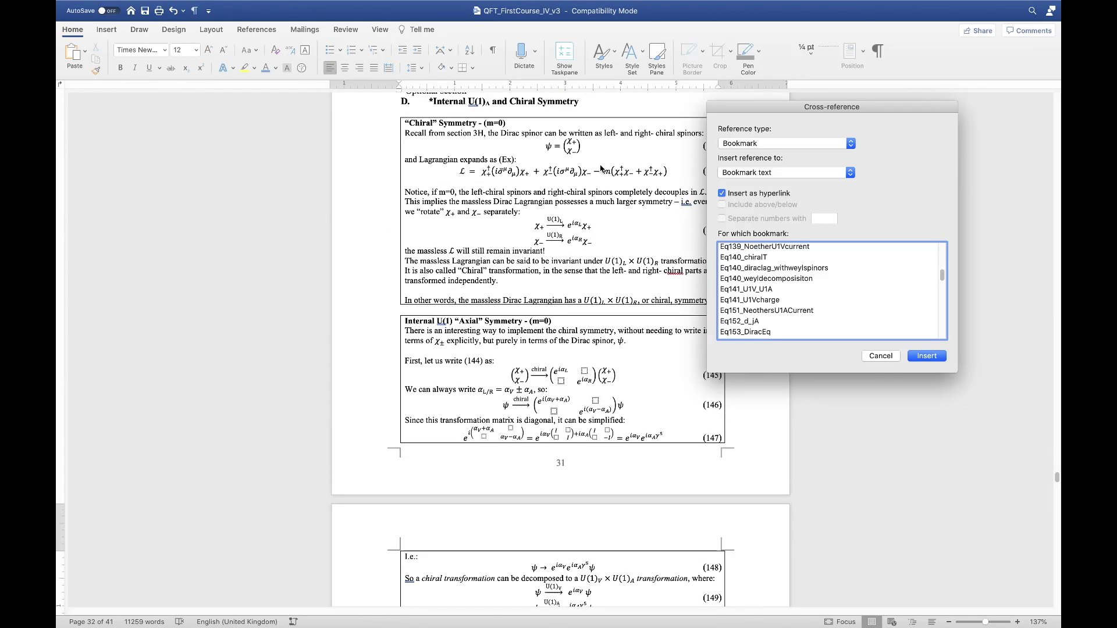
pyautogui.moveTo(786, 101); pyautogui.dragTo(827, 102)
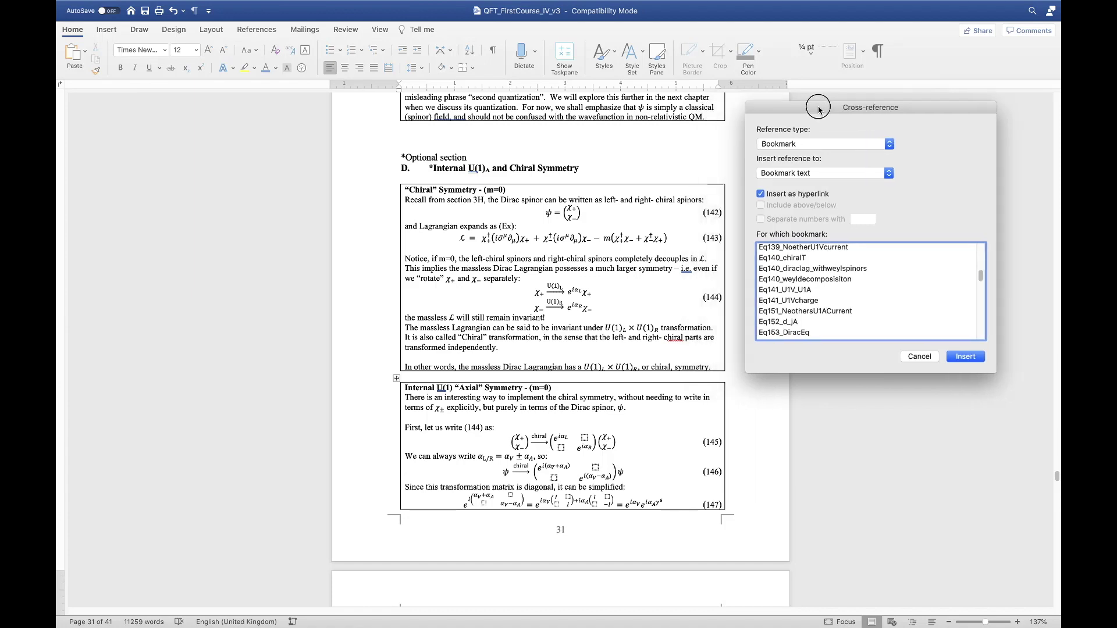
pyautogui.scroll(2, 799, 285)
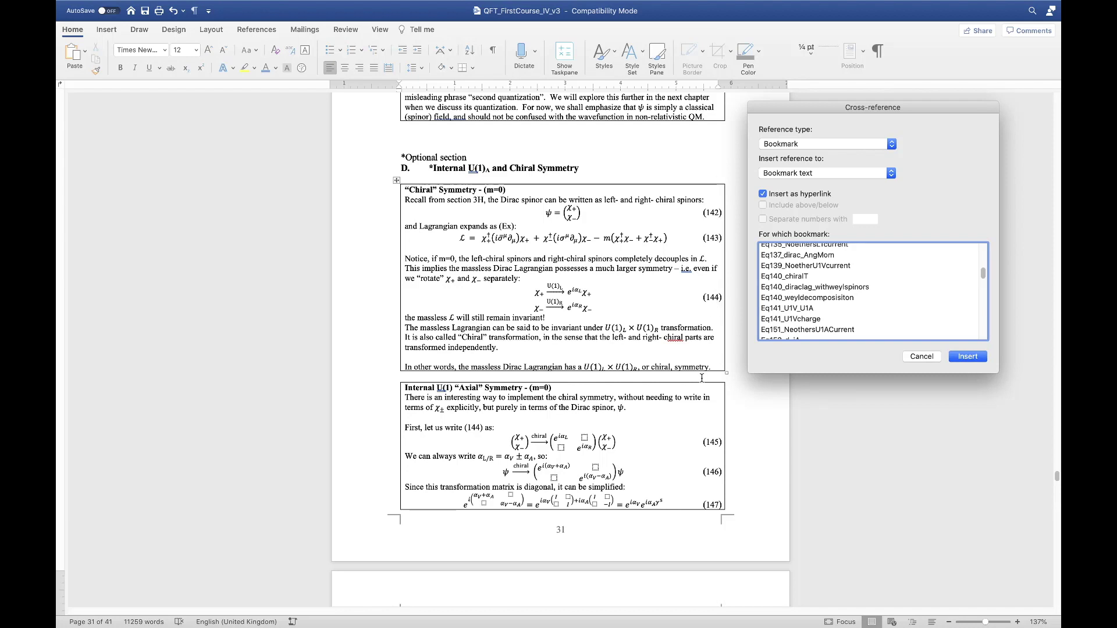
pyautogui.scroll(-2, 813, 306)
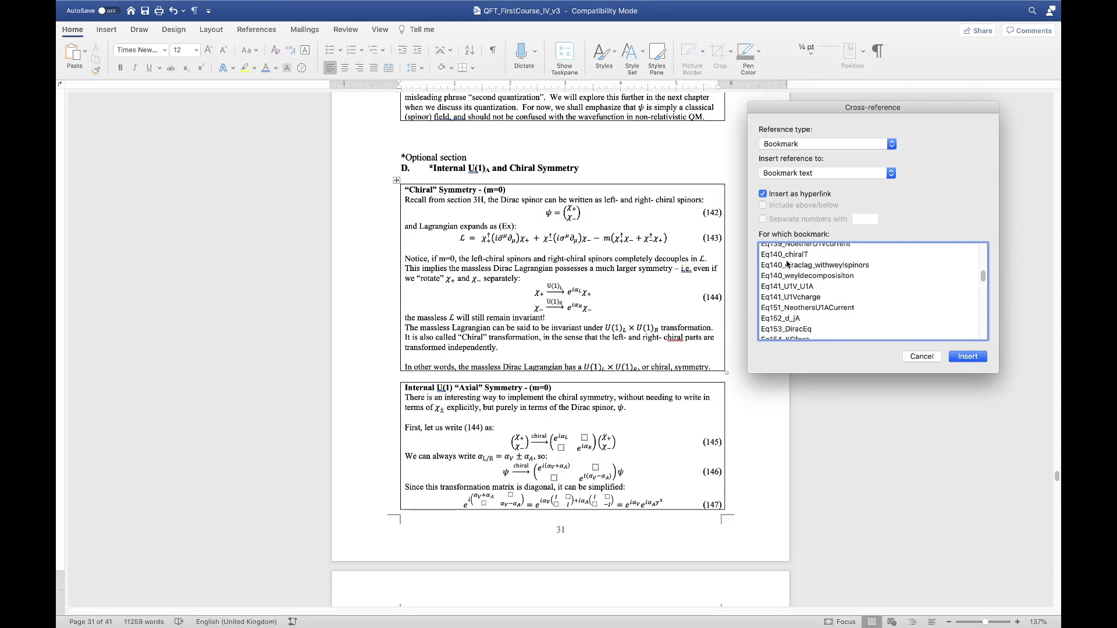
pyautogui.scroll(1, 780, 298)
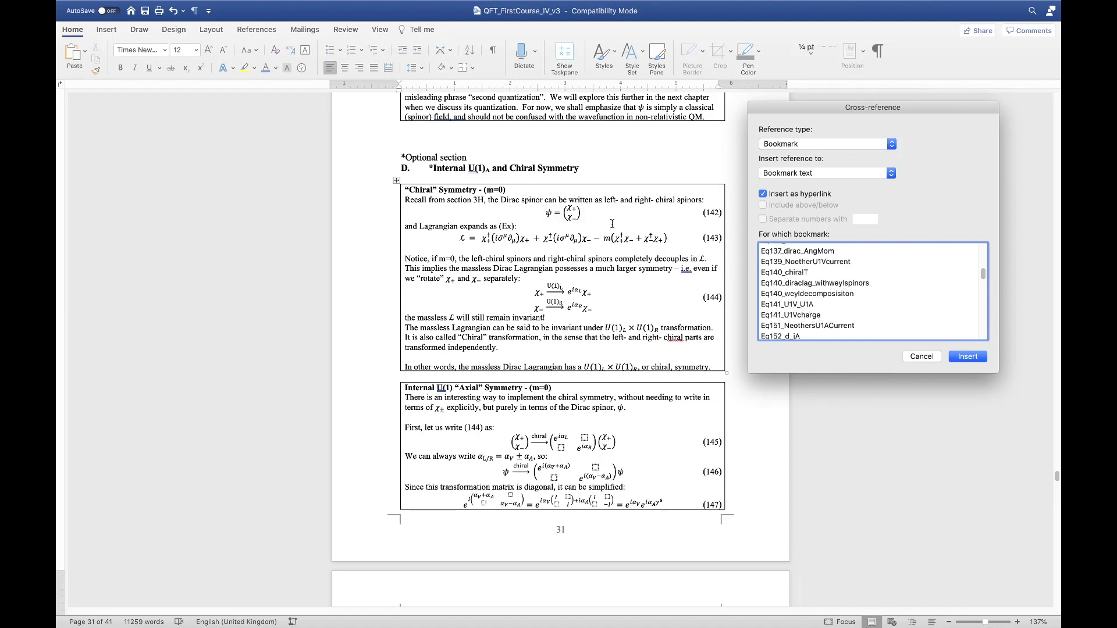
# Step: Insert the hyperlinked cross-reference to the Eq140_weyldecomposisiton bookmark and close the dialog
pyautogui.click(825, 296)
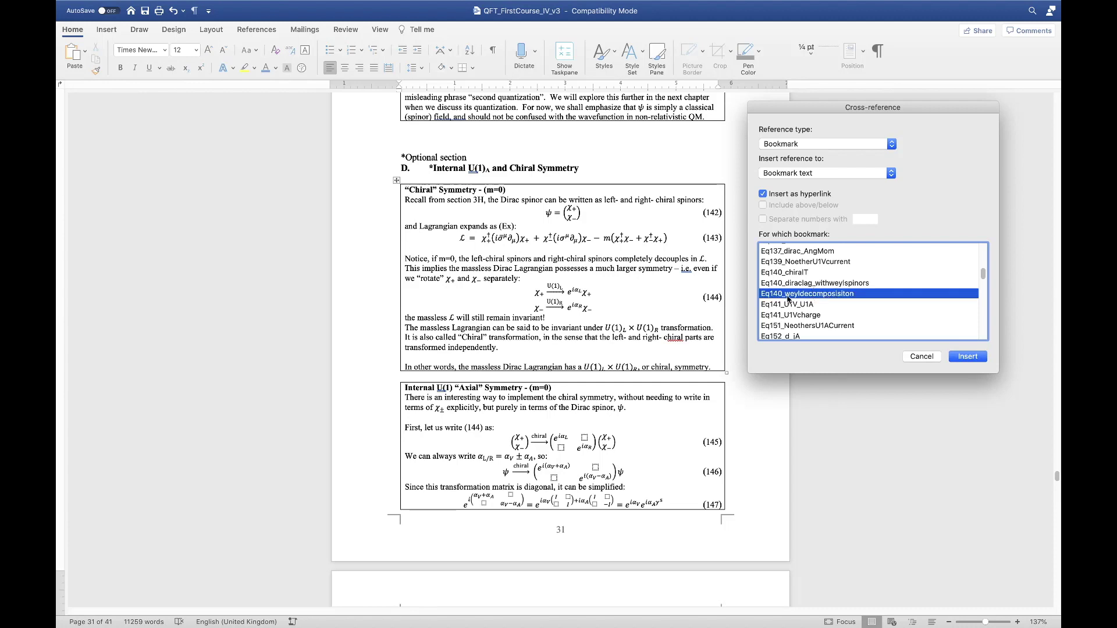
pyautogui.click(966, 356)
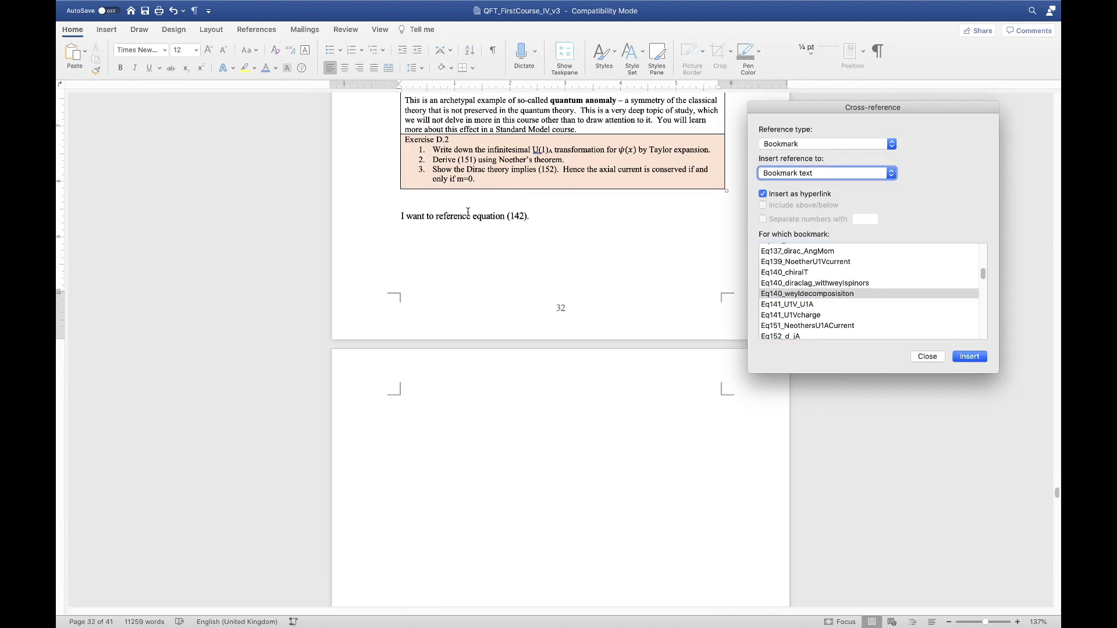
pyautogui.scroll(2, 582, 227)
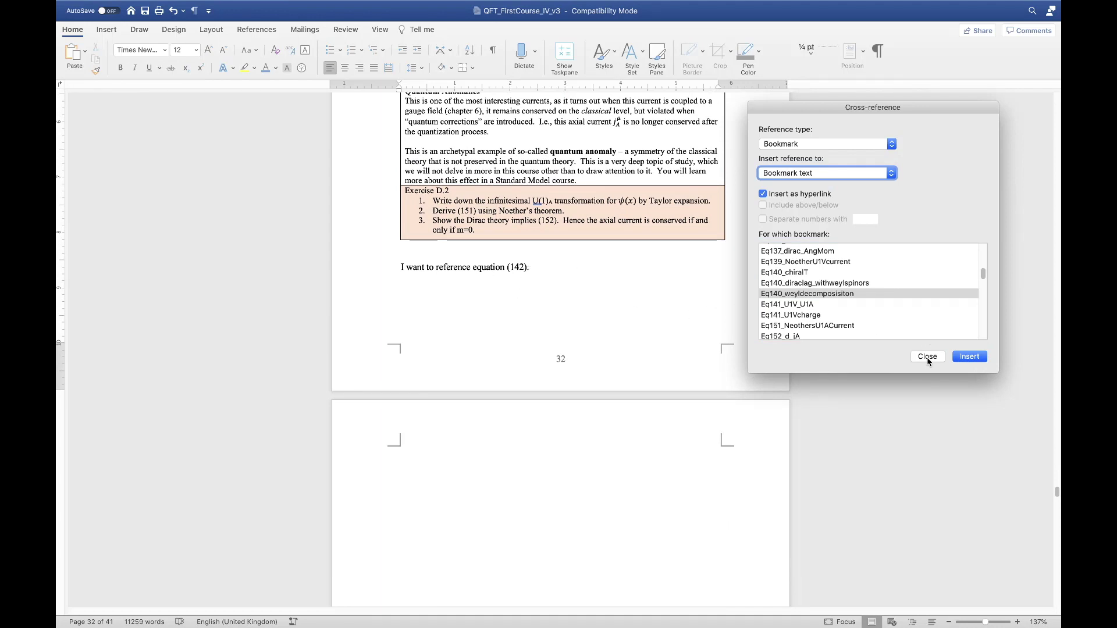
pyautogui.scroll(2, 890, 308)
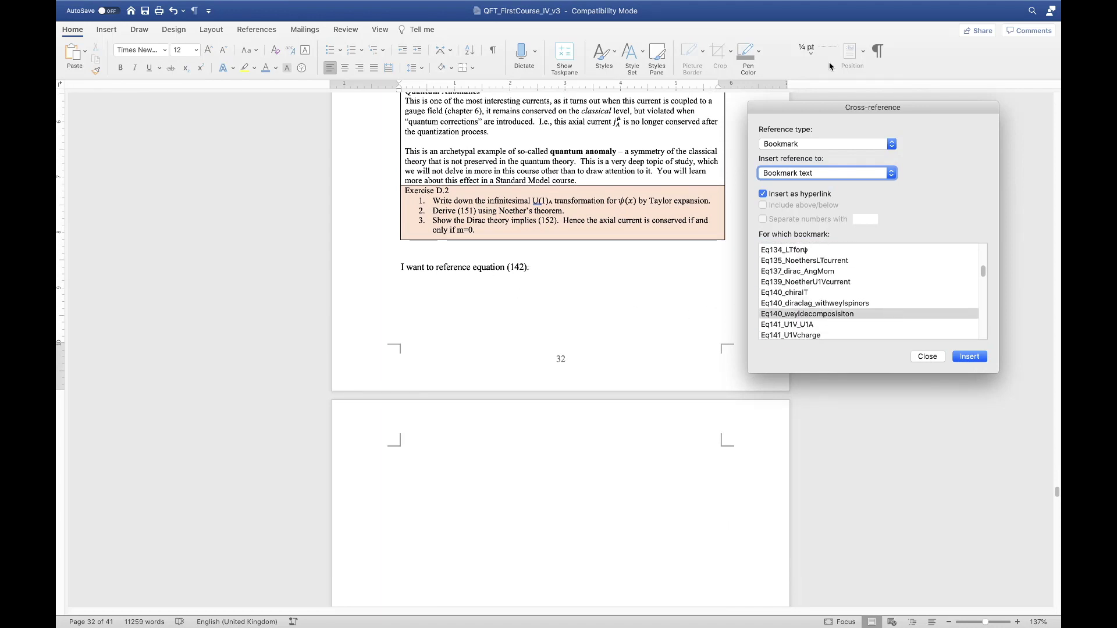
pyautogui.press('Escape')
# Step: Add the lines "Cmd-Opt-B" and "Cmd-Opt-C" below the sentence that references the equation
pyautogui.scroll(10, 547, 396)
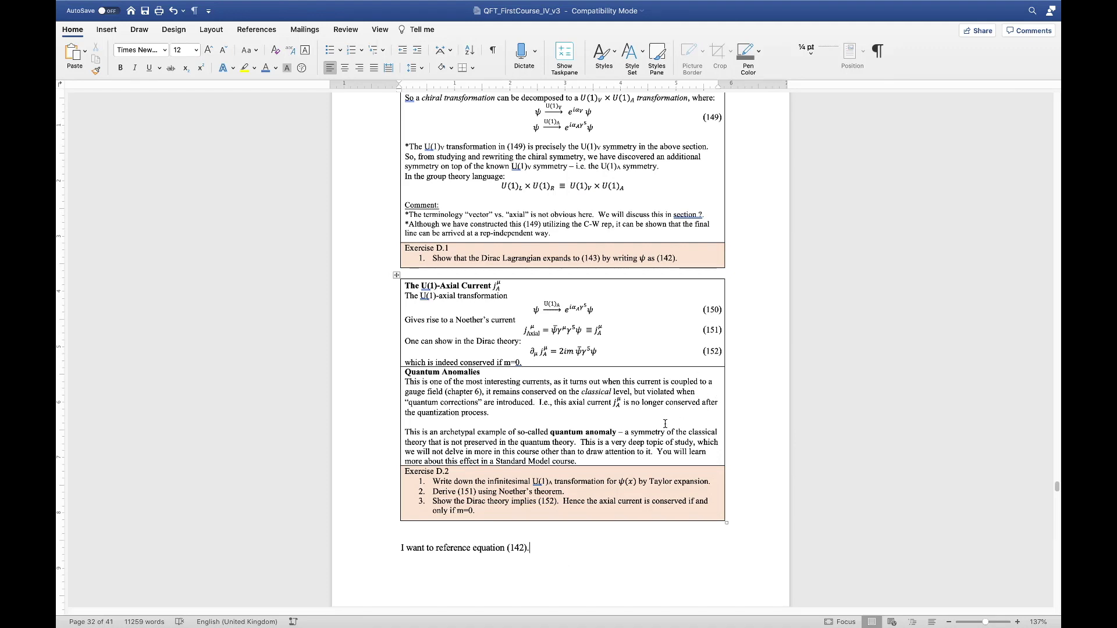
pyautogui.scroll(-1, 664, 424)
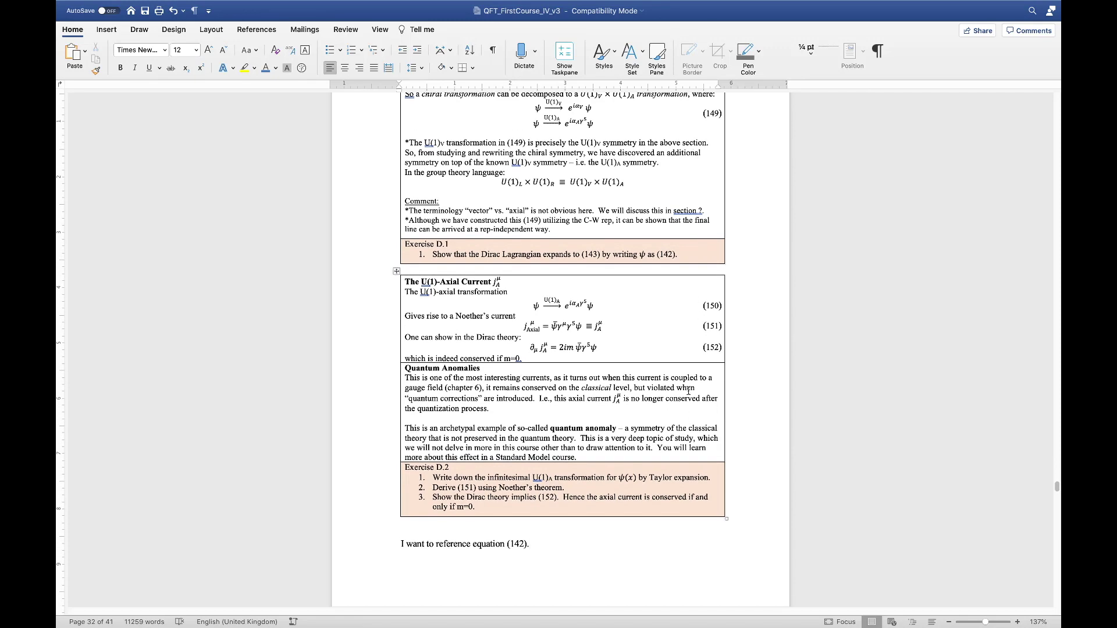
pyautogui.scroll(3, 688, 391)
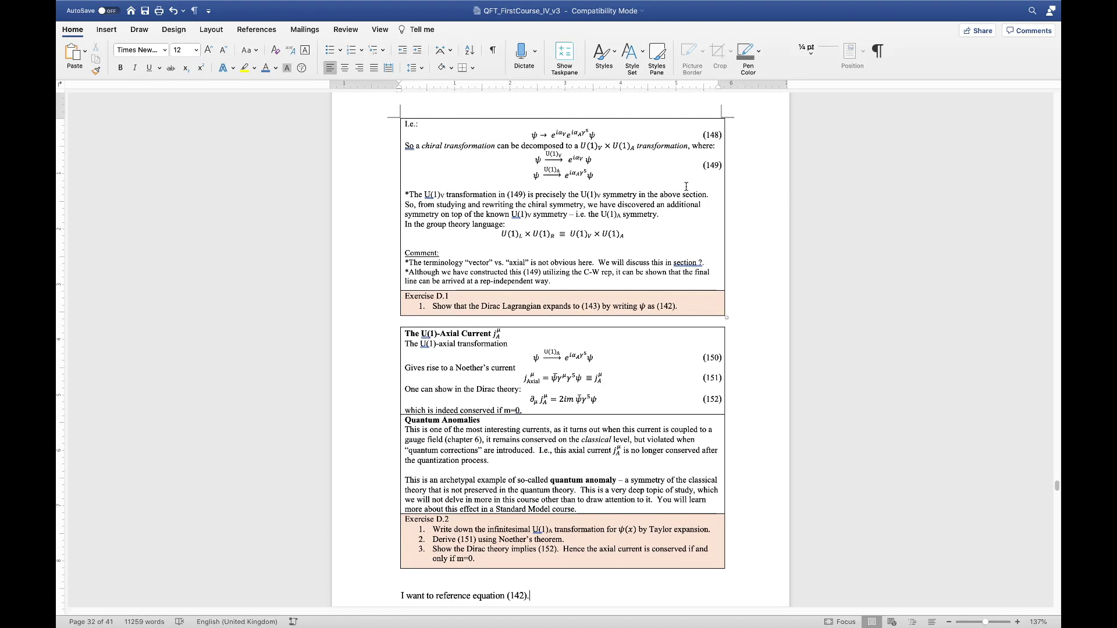
pyautogui.click(720, 166)
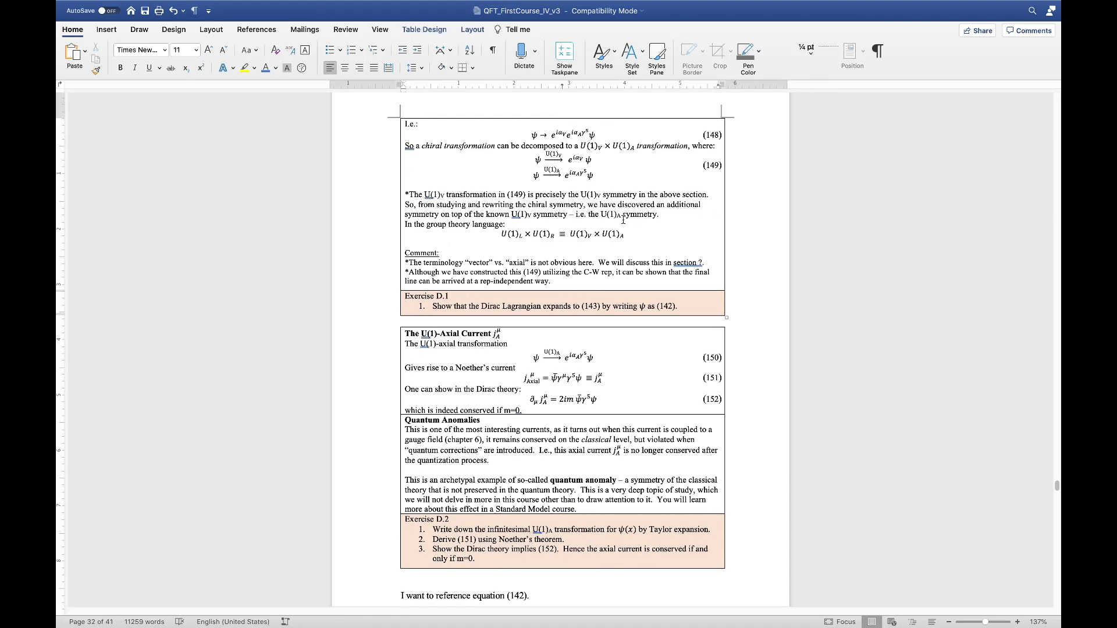
pyautogui.scroll(-2, 623, 219)
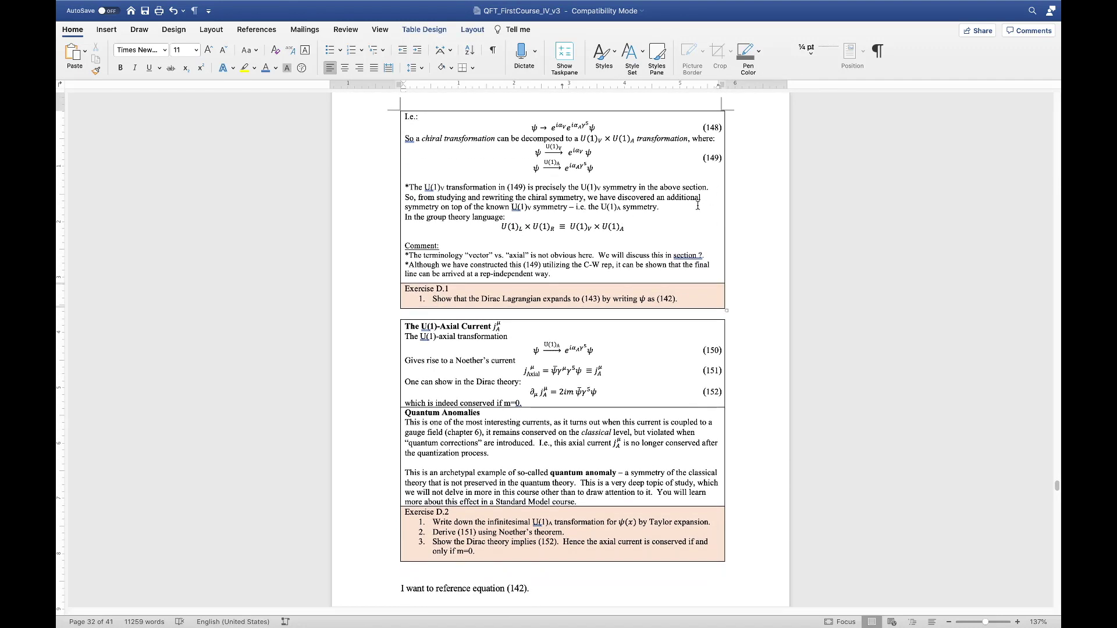
pyautogui.scroll(-3, 614, 280)
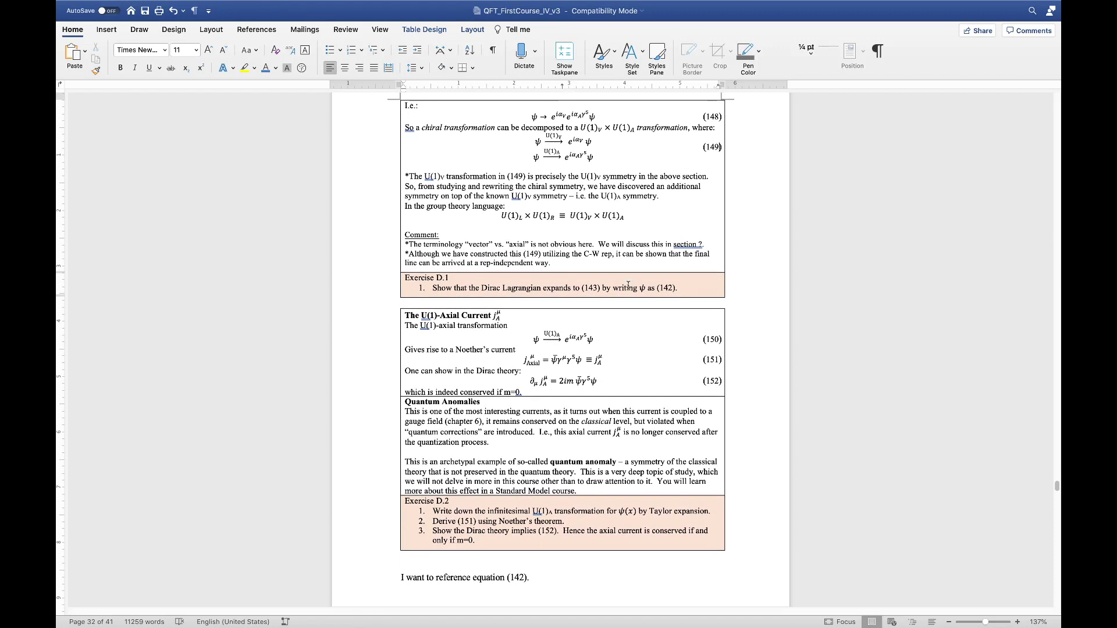
pyautogui.click(546, 550)
pyautogui.press('Return')
pyautogui.scroll(-7, 546, 550)
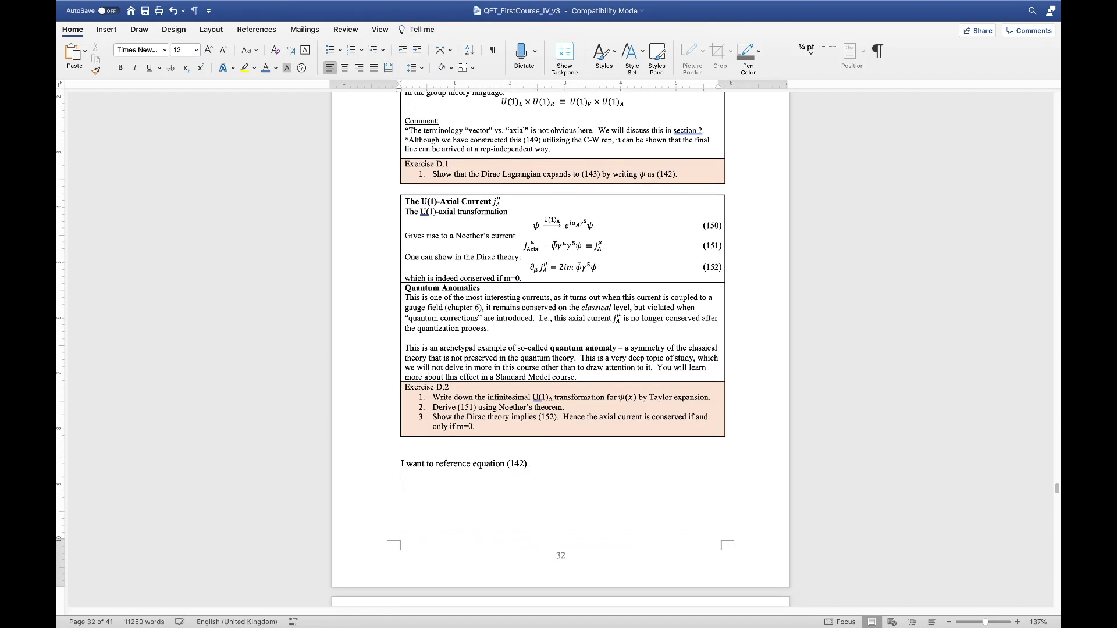
pyautogui.write('Cmd-Opt-C')
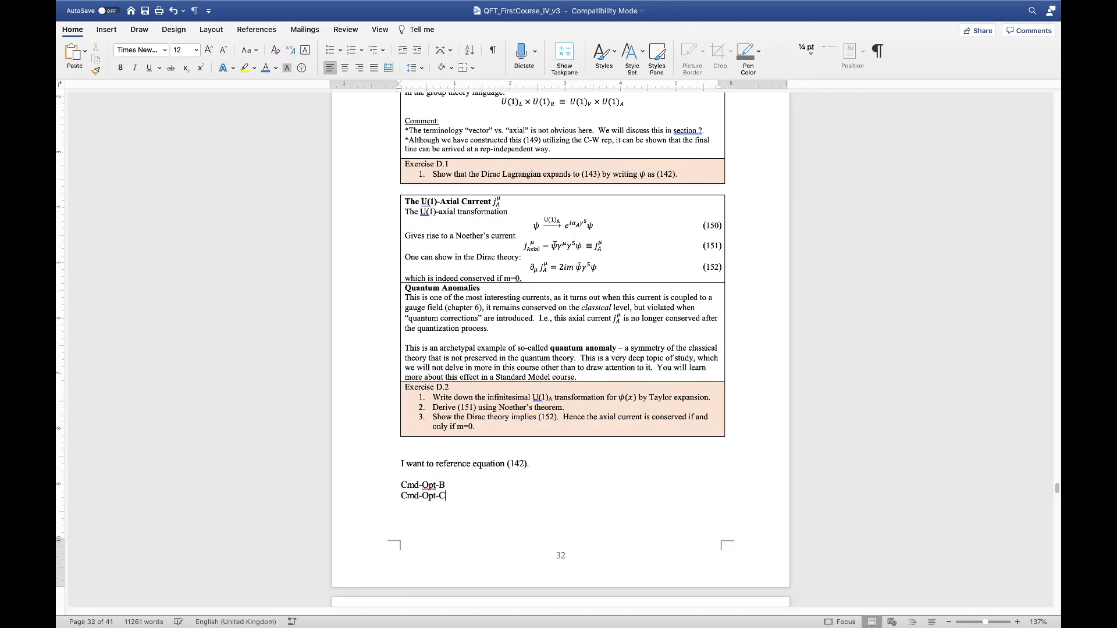
# Step: Bookmark the equation number 149 of the U(1)V × U(1)A decomposition under the name Eq149_test
pyautogui.scroll(-5, 764, 300)
pyautogui.scroll(8, 763, 301)
pyautogui.moveTo(707, 150); pyautogui.dragTo(721, 153)
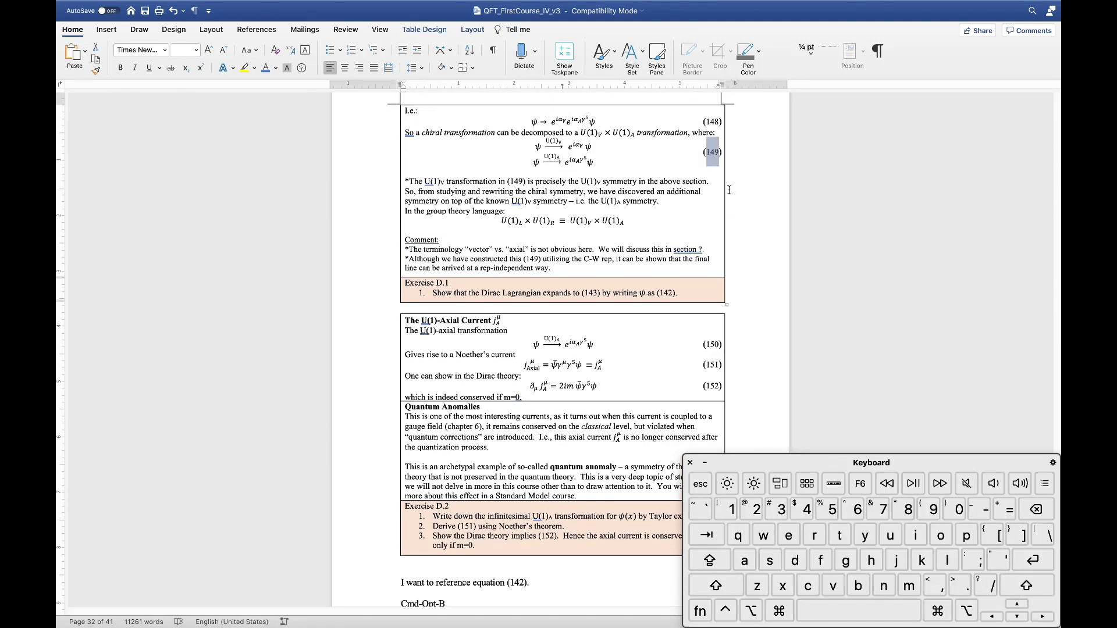
pyautogui.press('super+alt')
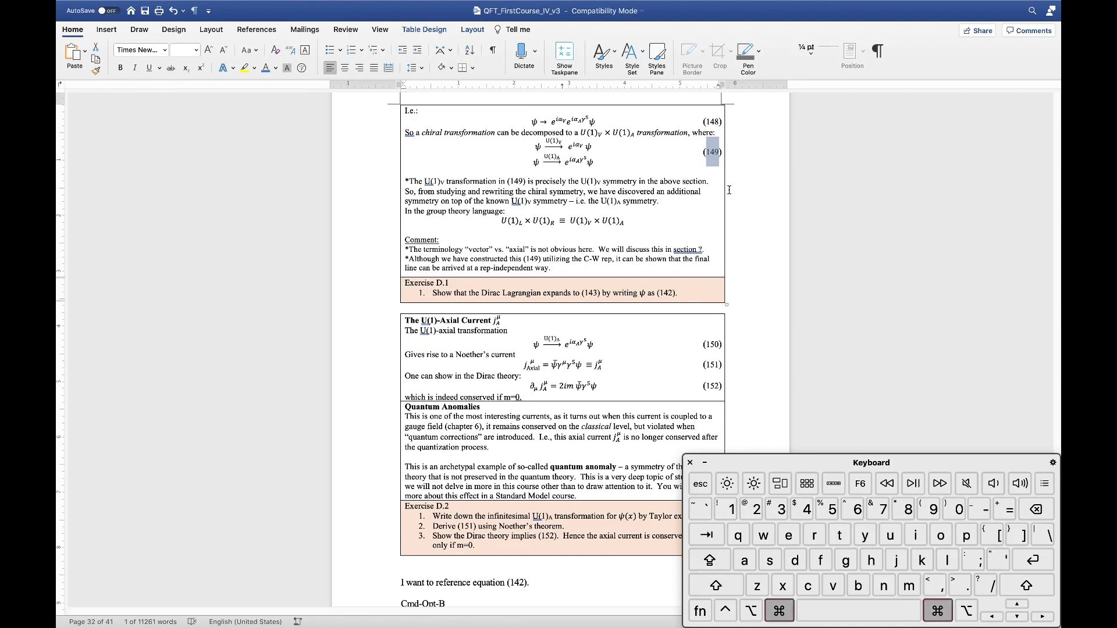
pyautogui.press('super+alt+b')
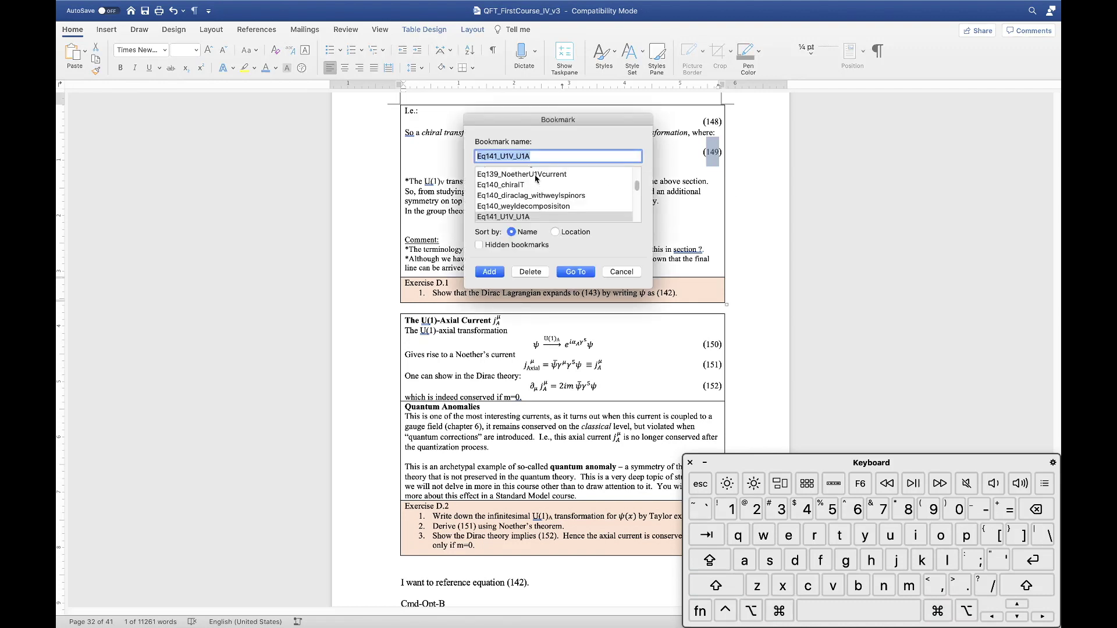
pyautogui.click(549, 155)
pyautogui.press('Left')
pyautogui.press('BackSpace')
pyautogui.write('9')
pyautogui.press('Right')
pyautogui.press('shift+super+Right')
pyautogui.write('te')
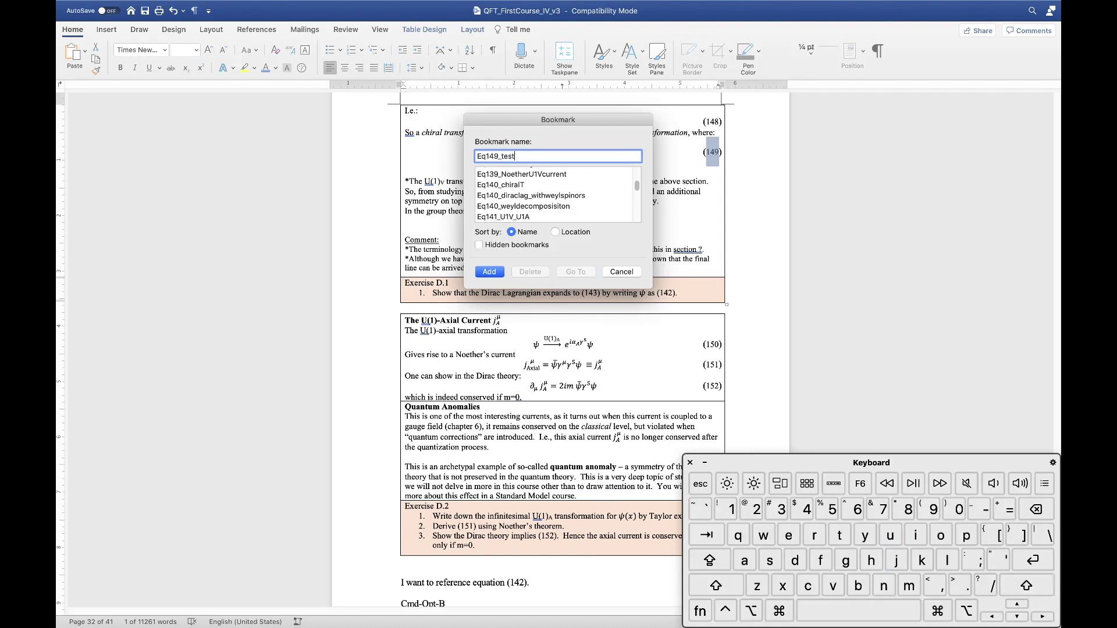
pyautogui.write('st')
pyautogui.click(490, 272)
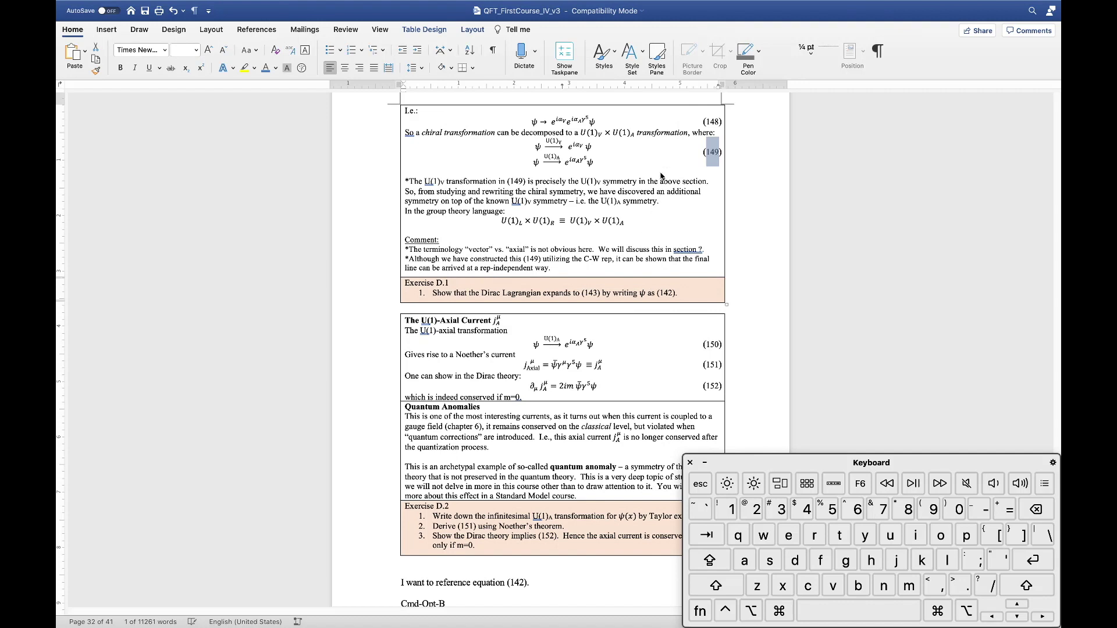
# Step: Extend the equation reference sentence with "and ()" before its full stop, leaving the cursor inside the empty parentheses
pyautogui.scroll(-5, 597, 321)
pyautogui.scroll(4, 597, 316)
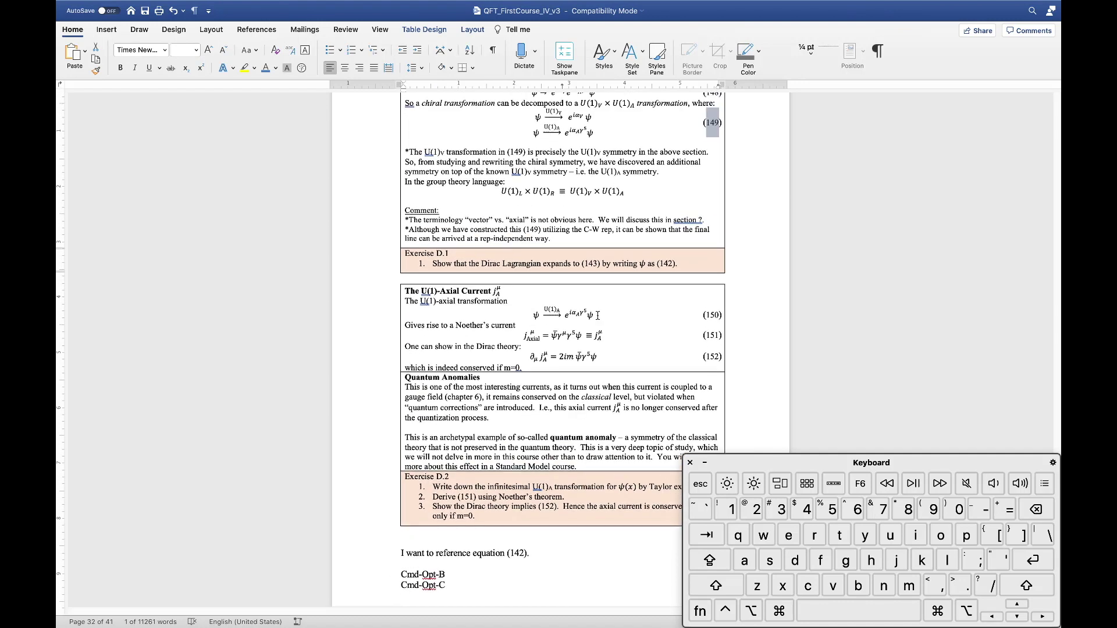
pyautogui.scroll(-1, 597, 315)
pyautogui.click(529, 516)
pyautogui.press('BackSpace')
pyautogui.write('and ()')
pyautogui.press('Left')
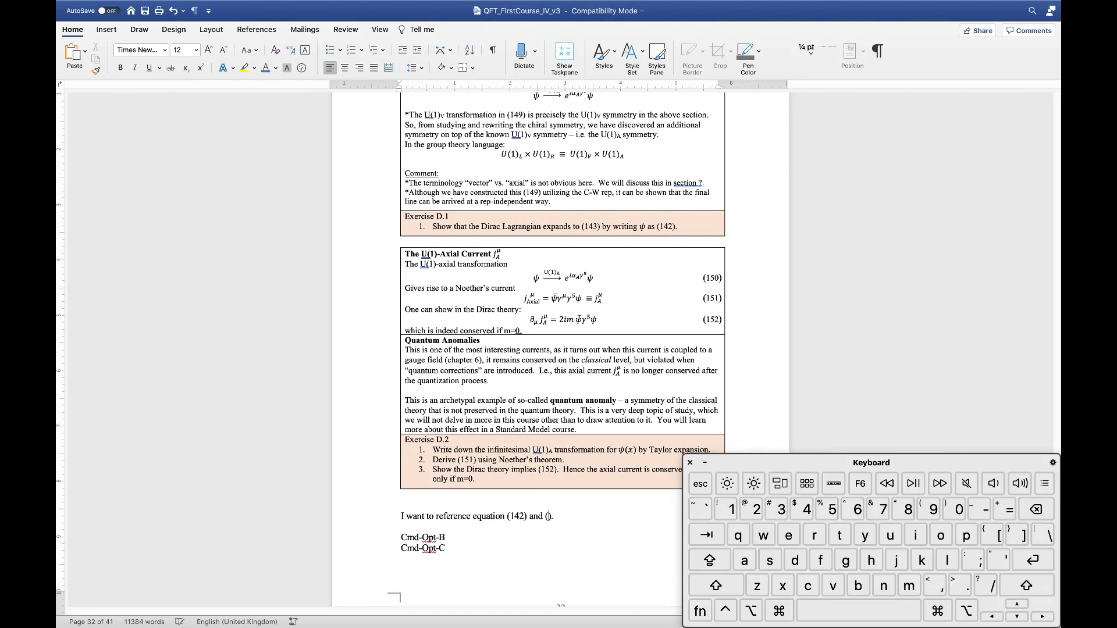
# Step: Insert a hyperlinked cross-reference to the text of the Eq149_test bookmark inside the parentheses and close the dialog
pyautogui.press('super+alt+c')
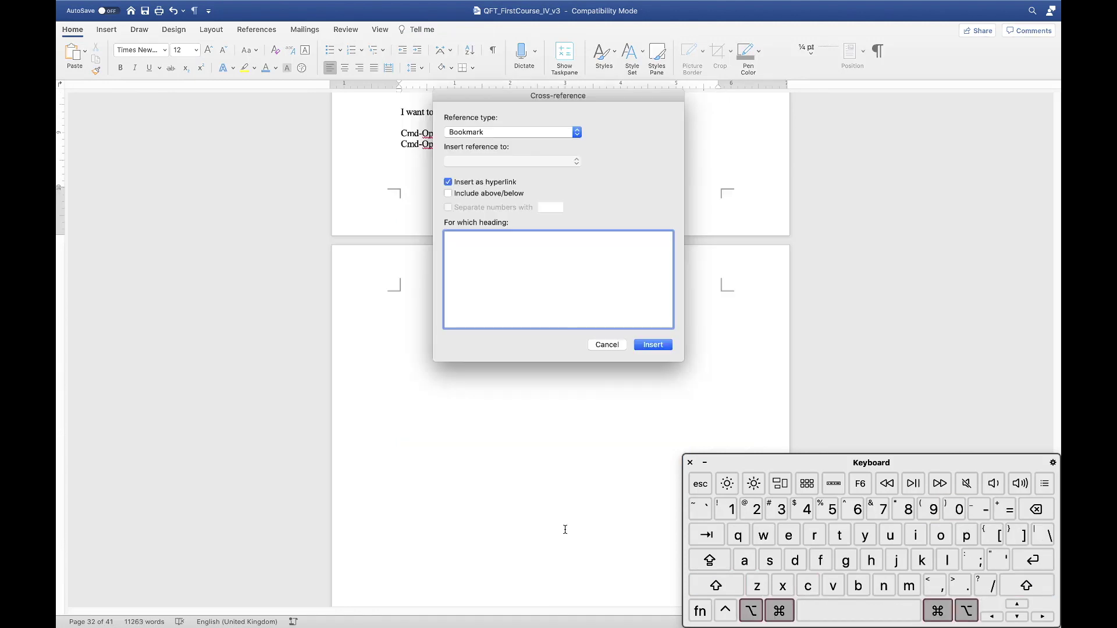
pyautogui.scroll(-8, 518, 254)
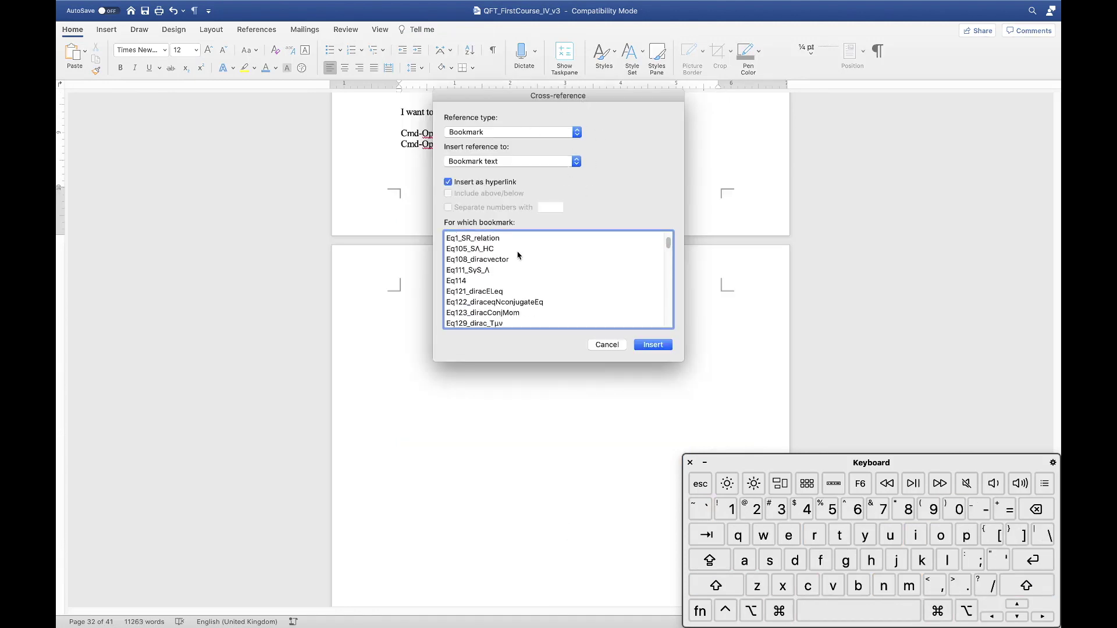
pyautogui.scroll(-3, 517, 254)
pyautogui.click(471, 266)
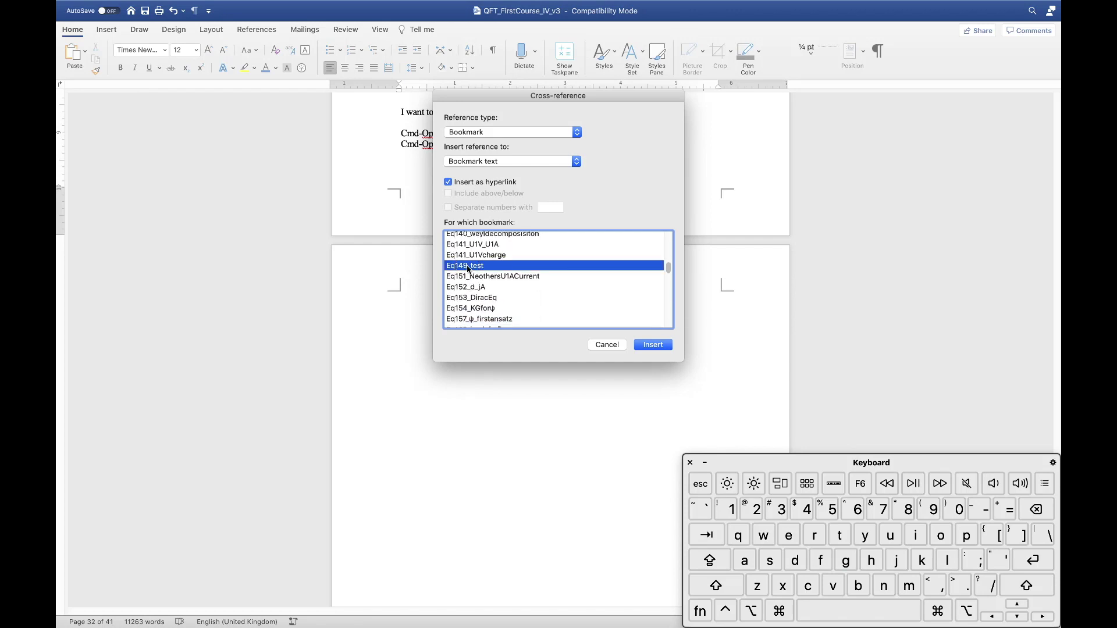
pyautogui.click(652, 345)
pyautogui.click(607, 344)
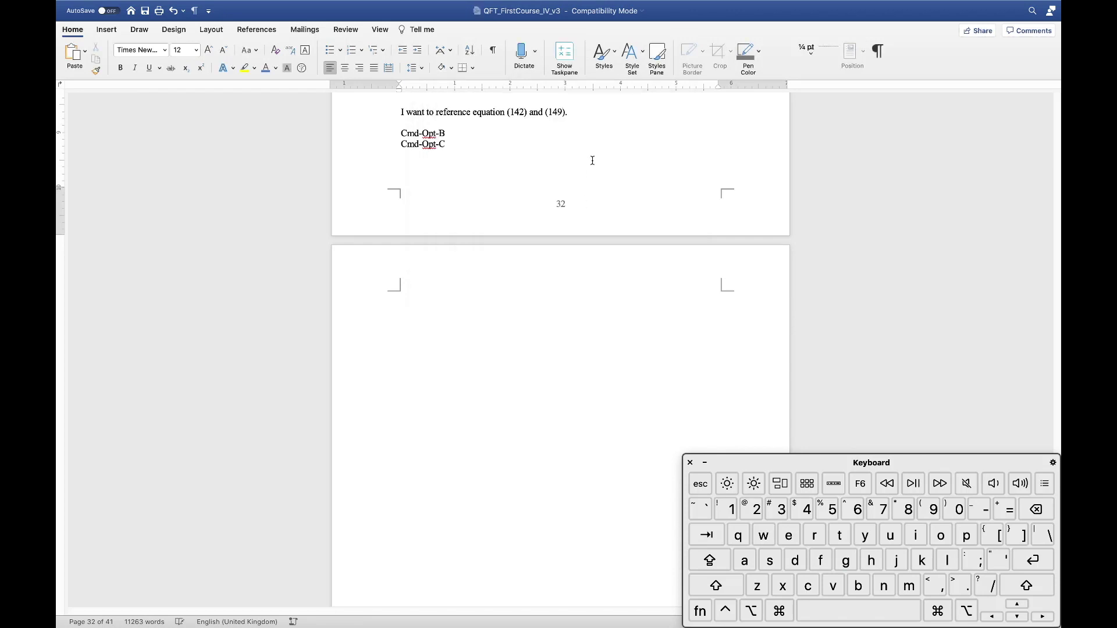
# Step: Follow the (149) and (142) cross-reference links to their equations, returning to the reference sentence after each
pyautogui.scroll(3, 592, 161)
pyautogui.scroll(2, 675, 198)
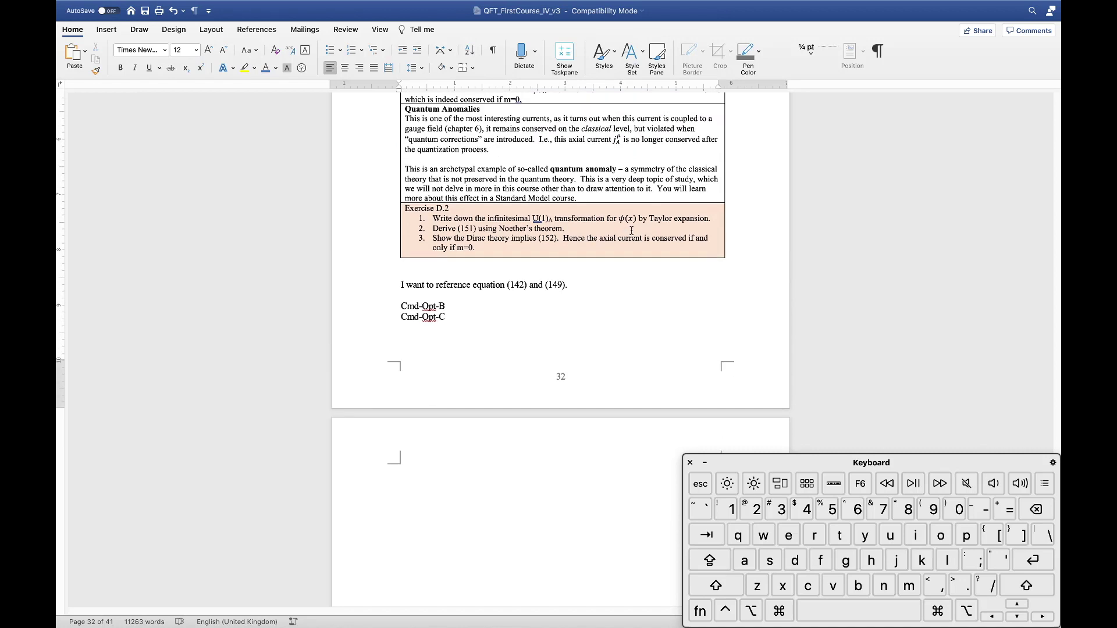
pyautogui.click(557, 288)
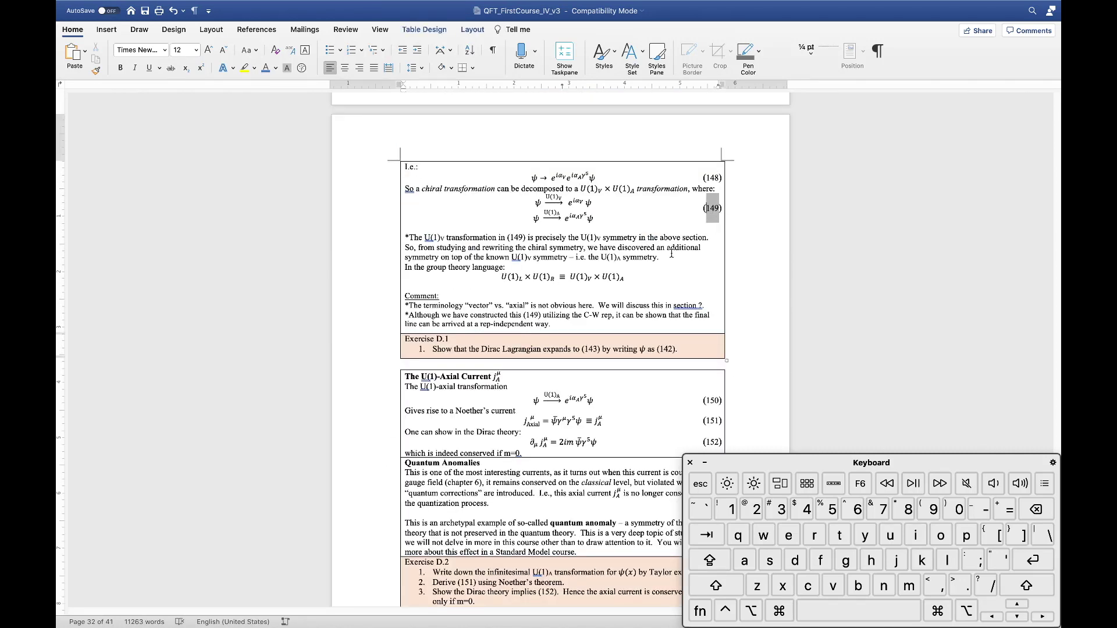
pyautogui.scroll(-7, 672, 254)
pyautogui.click(518, 440)
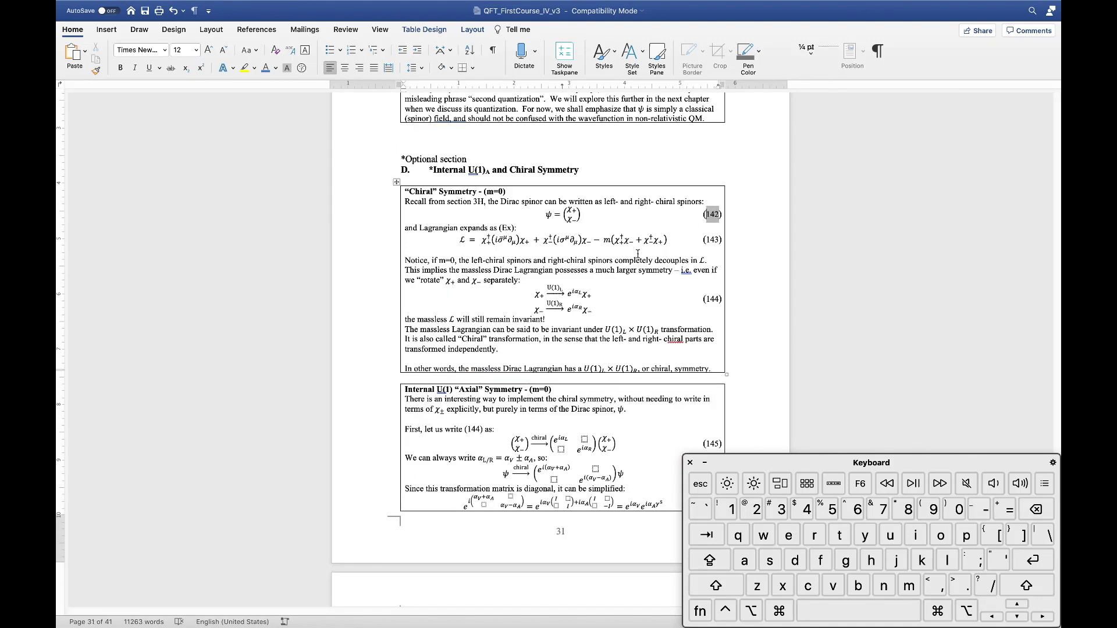
pyautogui.scroll(-5, 638, 254)
pyautogui.scroll(3, 637, 254)
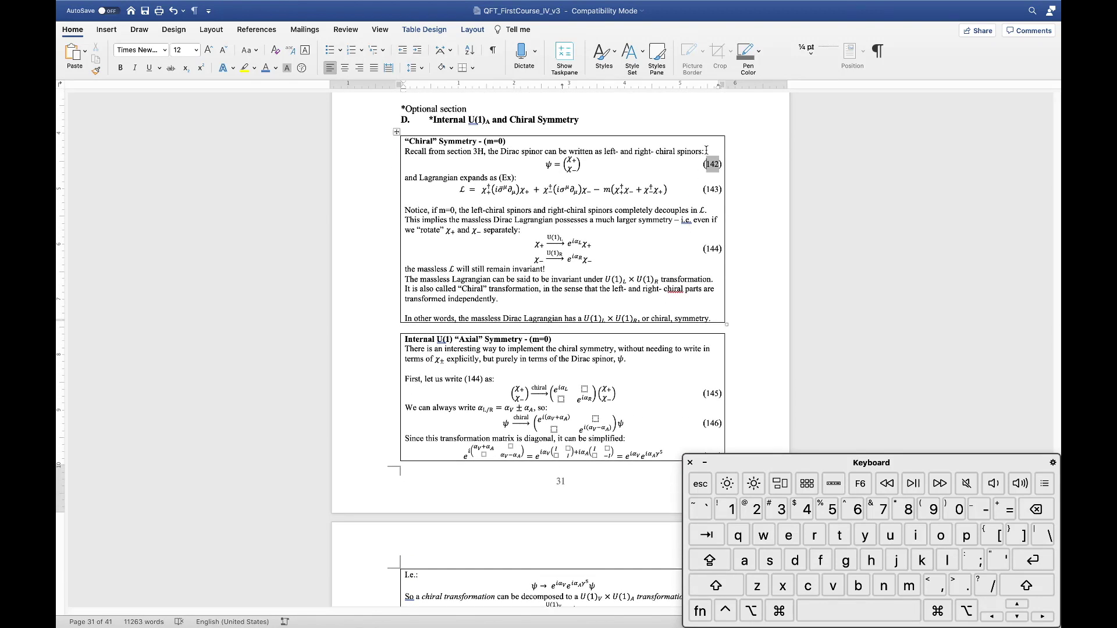
pyautogui.scroll(-19, 687, 232)
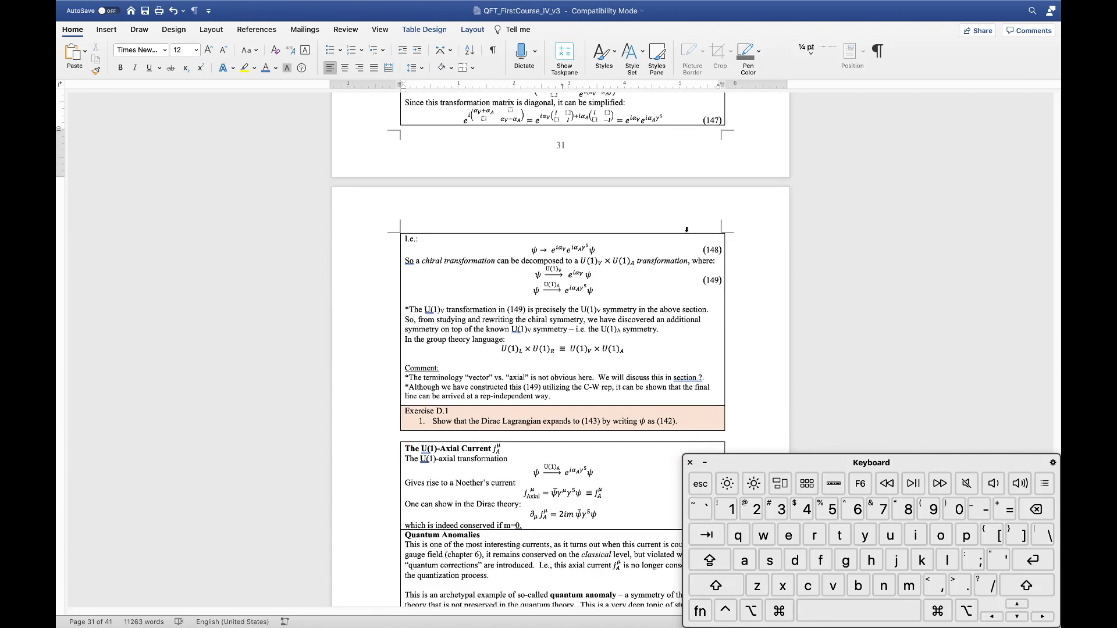
pyautogui.scroll(-1, 687, 233)
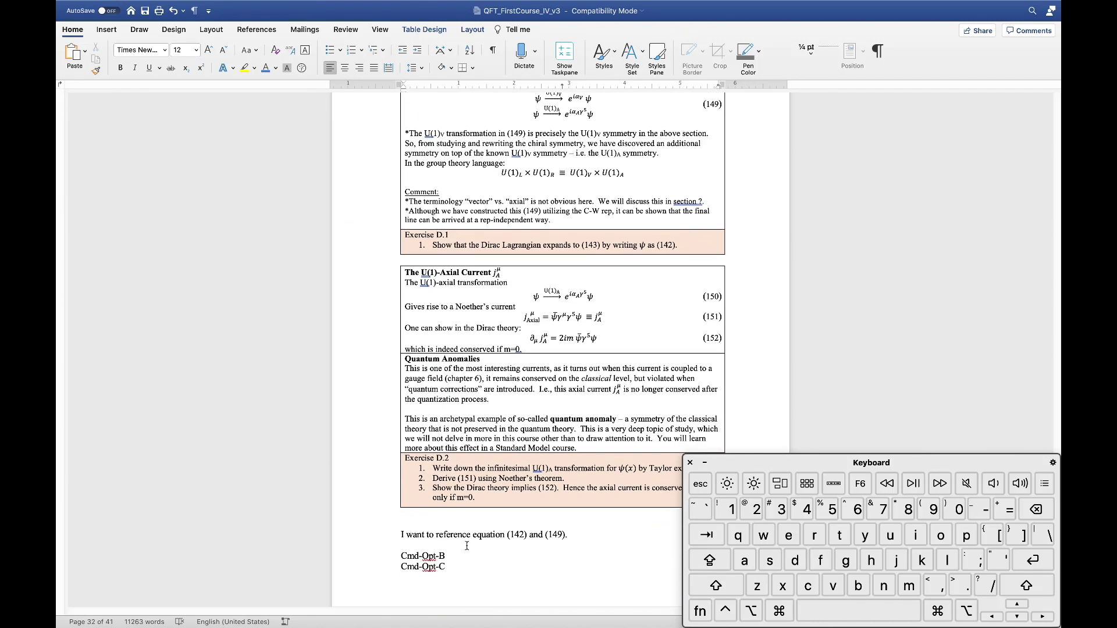
pyautogui.scroll(-1, 415, 599)
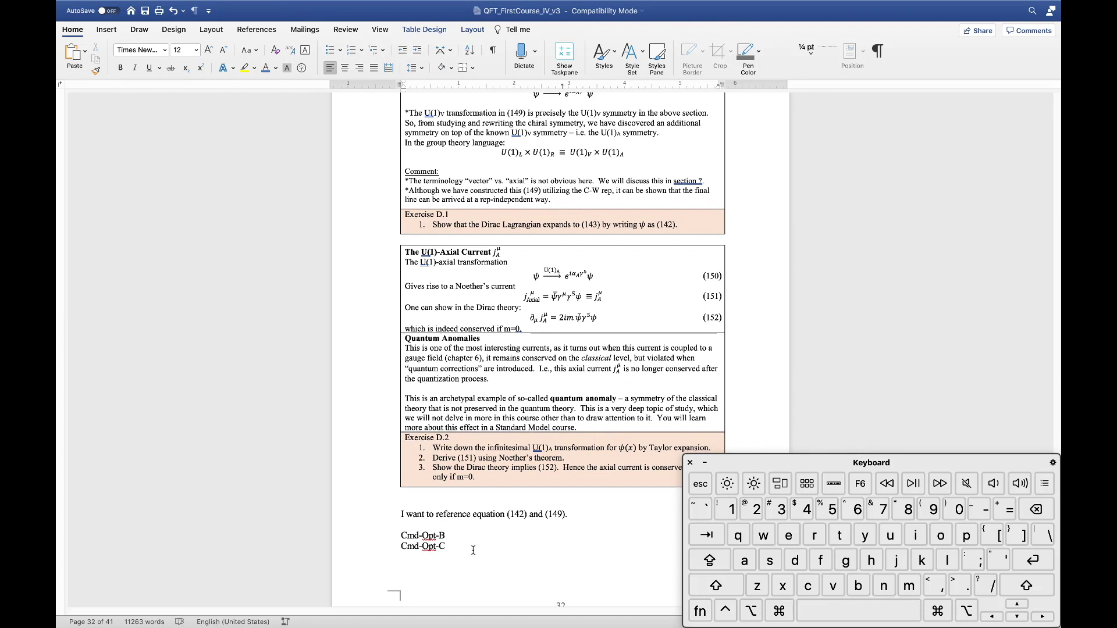
pyautogui.scroll(-1, 472, 541)
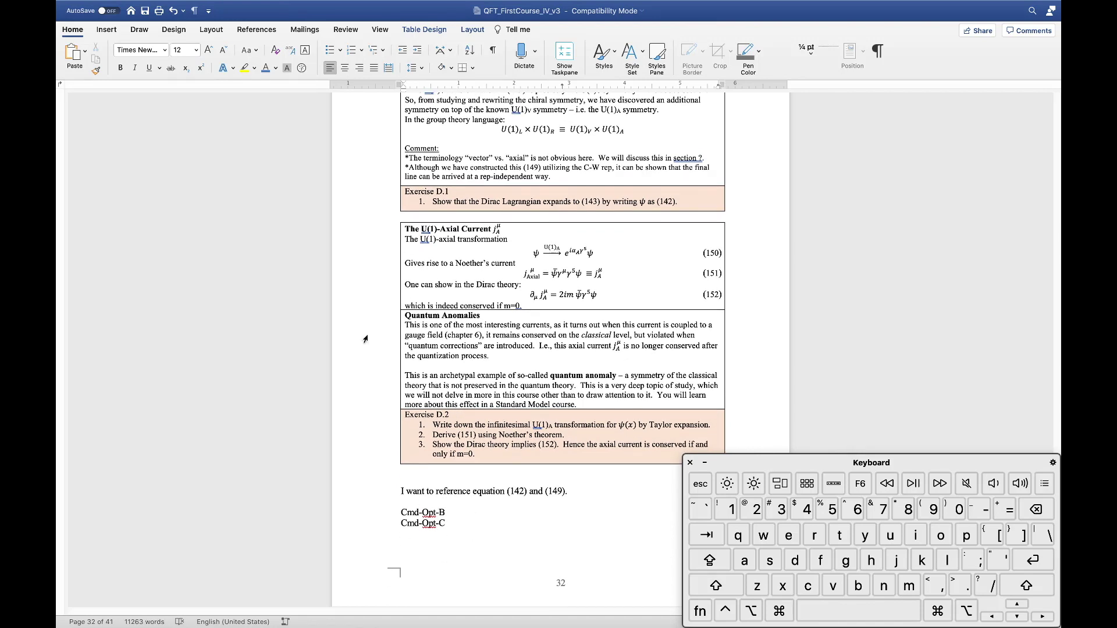
# Step: Open the keyboard shortcut customization and search all commands for "bookmark"
pyautogui.click(269, 6)
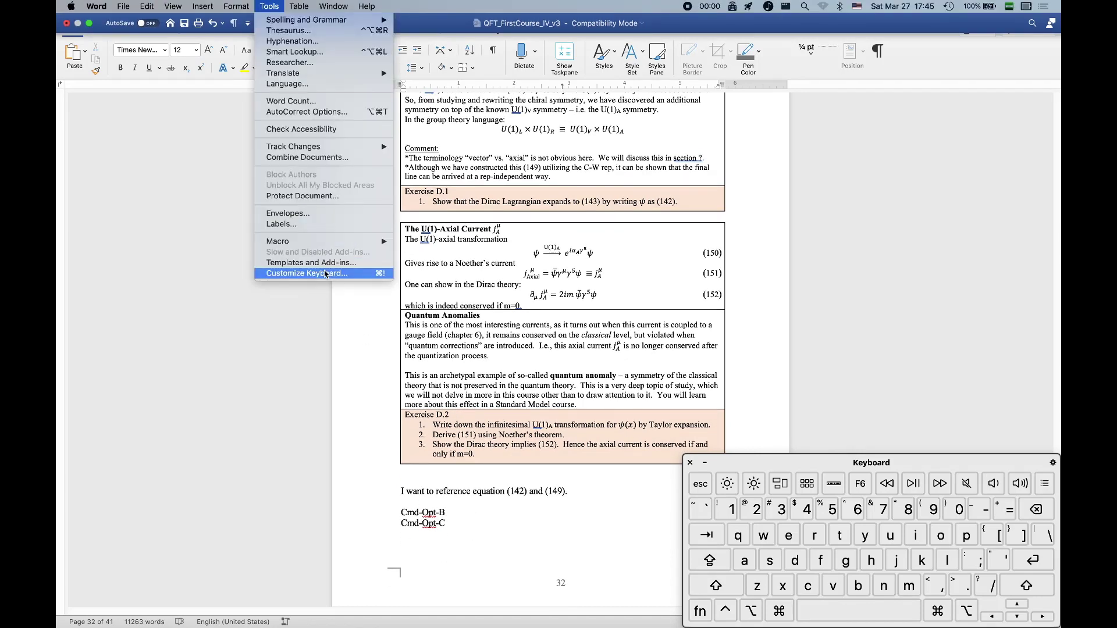
pyautogui.click(326, 274)
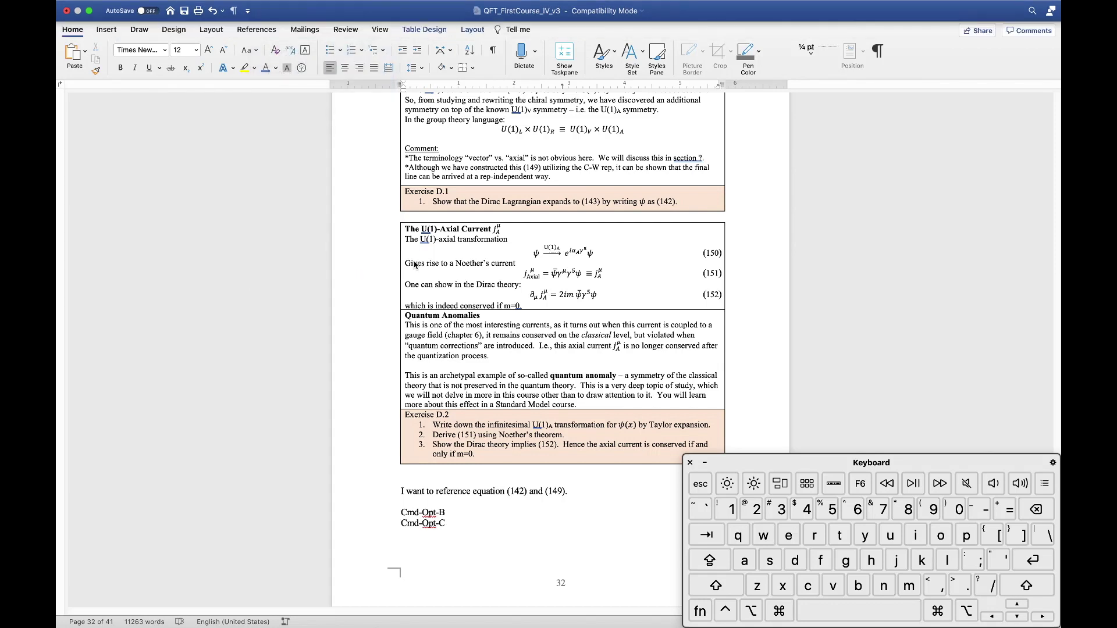
pyautogui.scroll(-5, 466, 117)
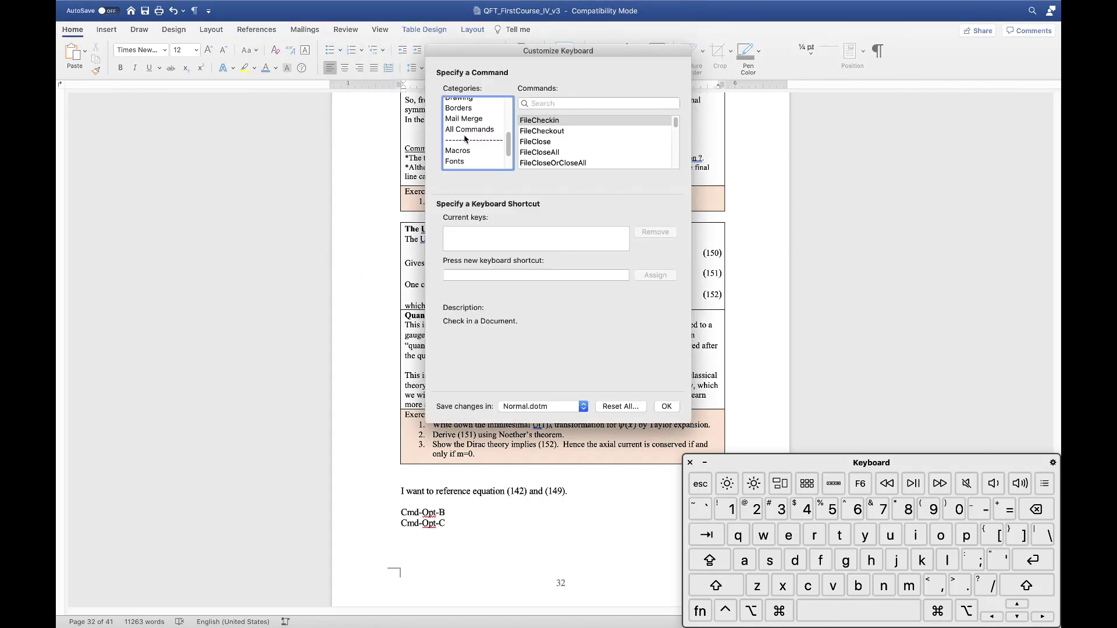
pyautogui.click(474, 129)
pyautogui.click(549, 104)
pyautogui.write('bookmark')
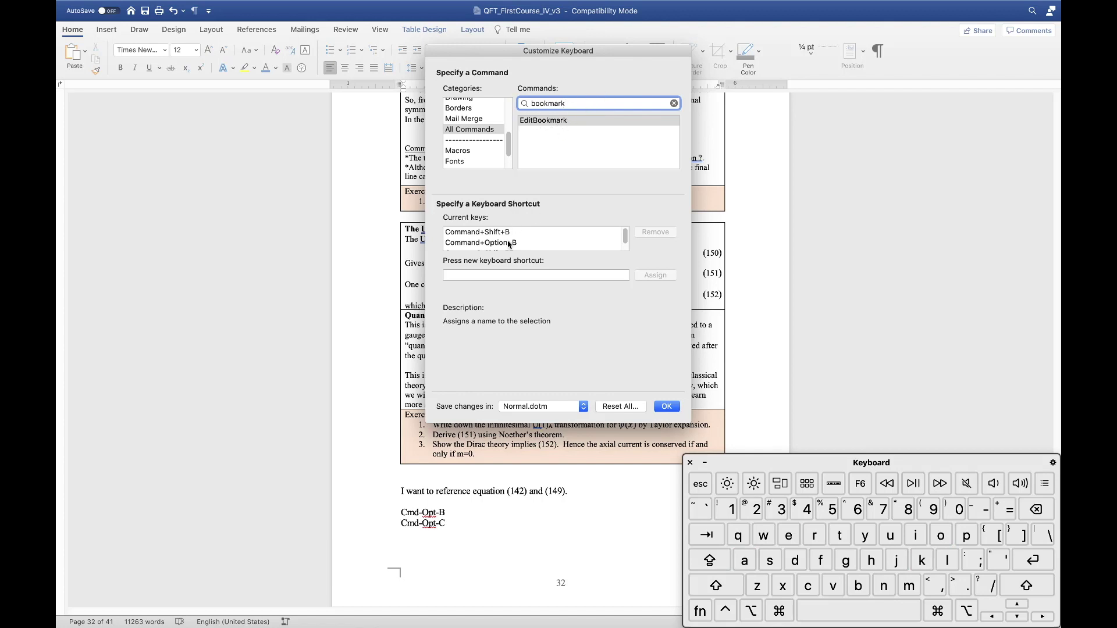
# Step: Review the existing shortcuts of the EditBookmark command and enter Command+Option+B as its new keyboard shortcut
pyautogui.scroll(-1, 509, 245)
pyautogui.scroll(1, 508, 244)
pyautogui.click(509, 235)
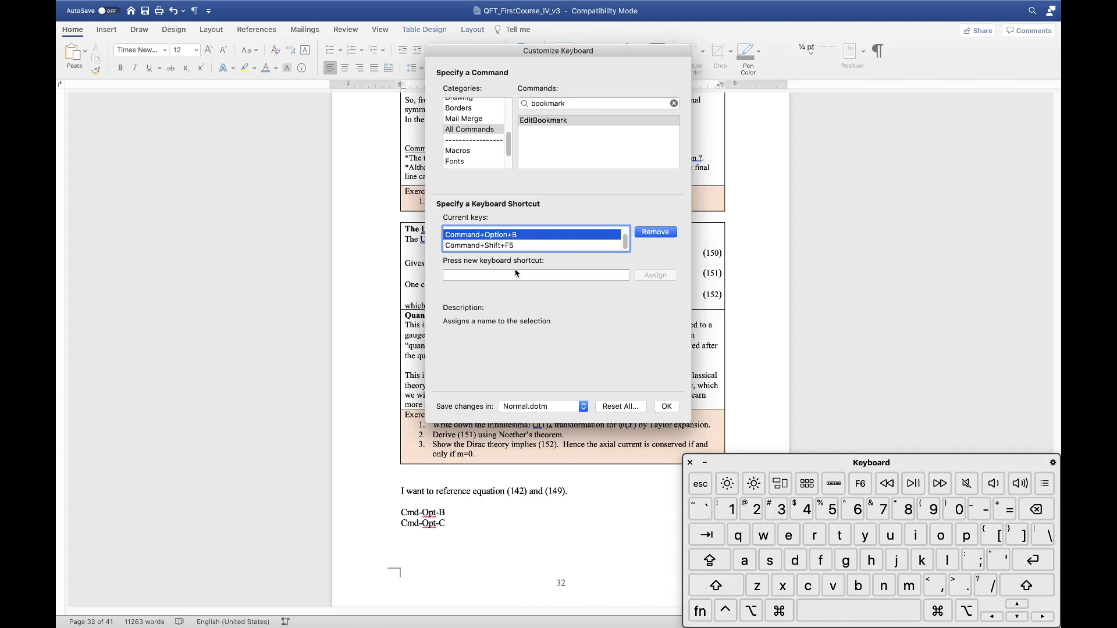
pyautogui.click(519, 273)
pyautogui.press('super+alt+b')
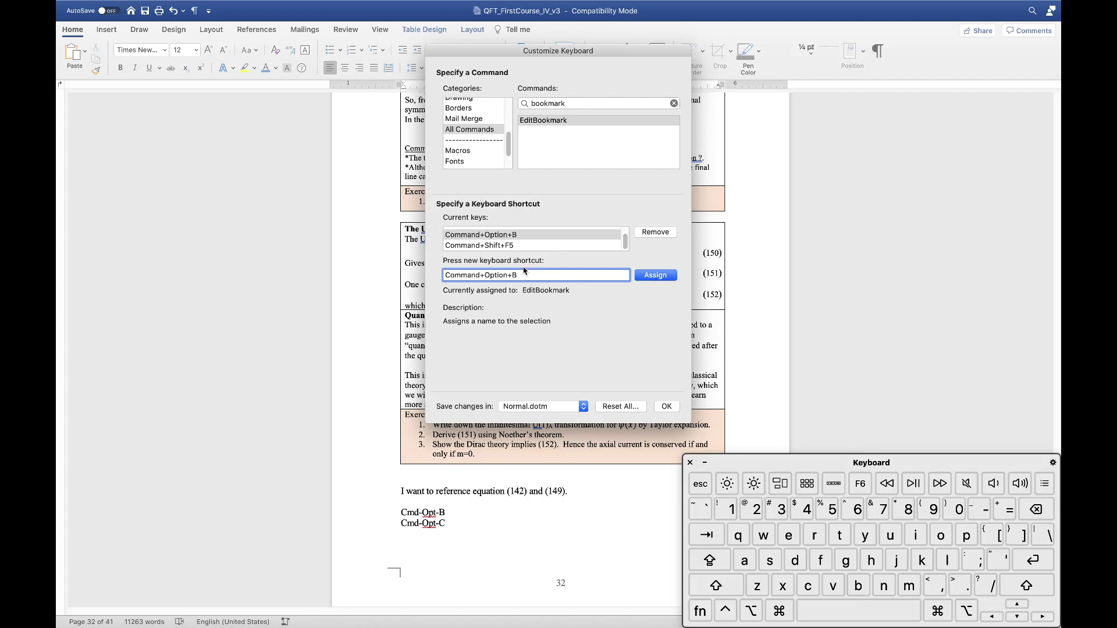
# Step: Replace the command search in the keyboard customization with "cross" to find the cross-reference command
pyautogui.click(674, 103)
pyautogui.write('cross')
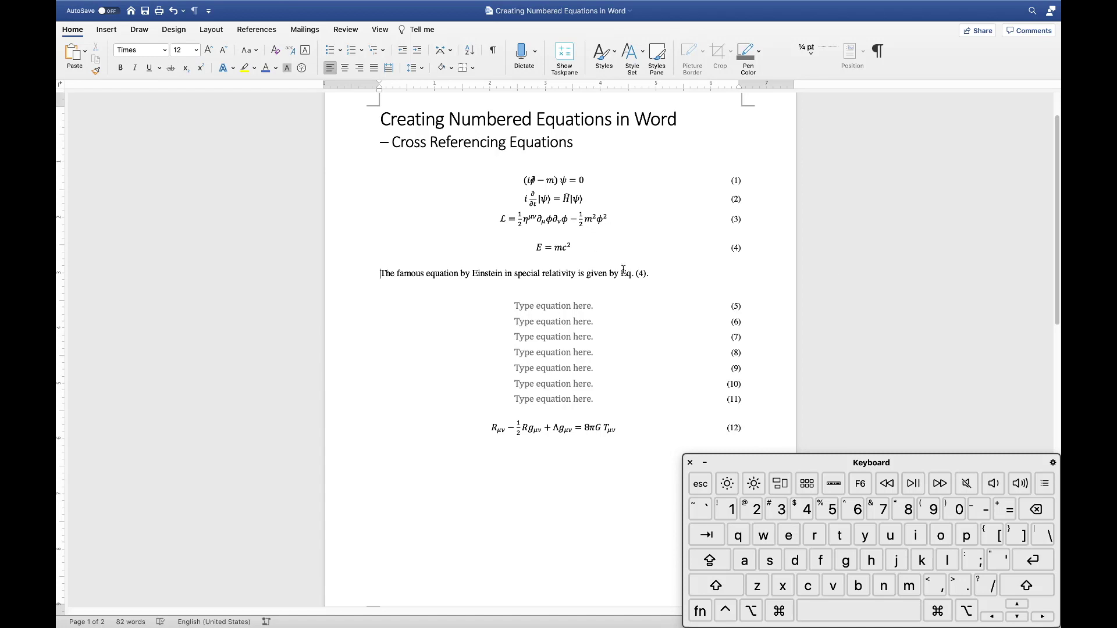
pyautogui.scroll(1, 673, 224)
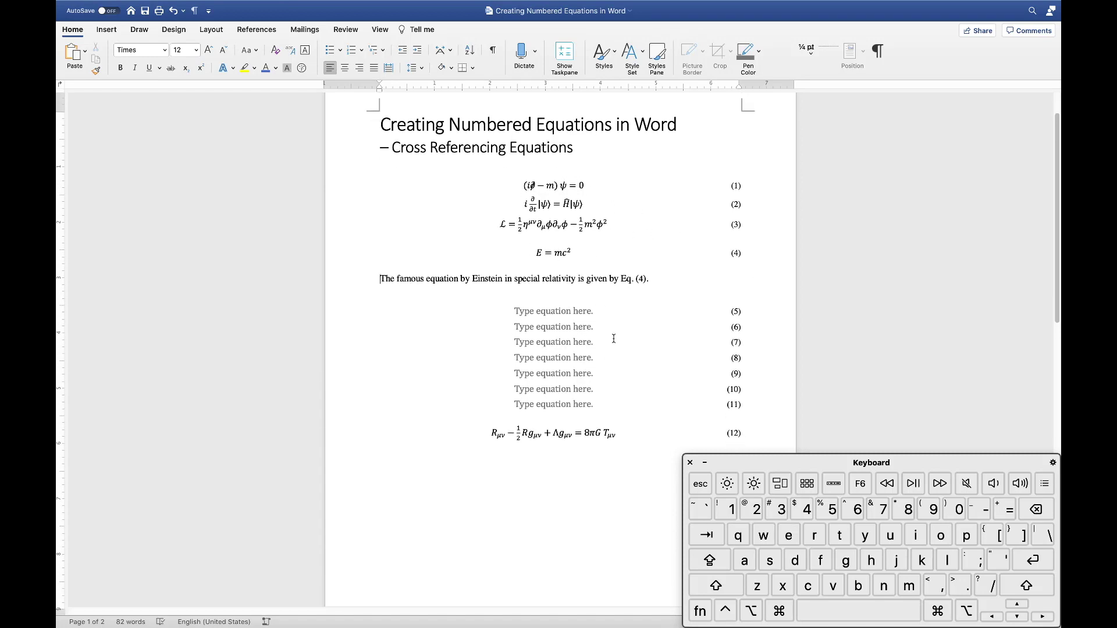
pyautogui.scroll(-2, 722, 322)
pyautogui.scroll(3, 667, 222)
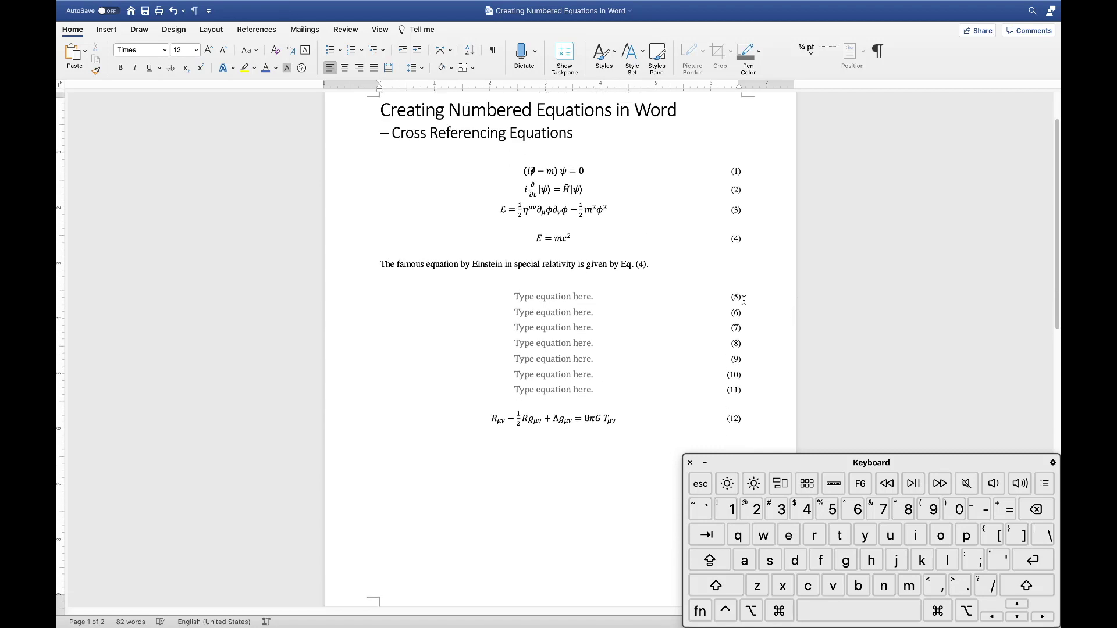